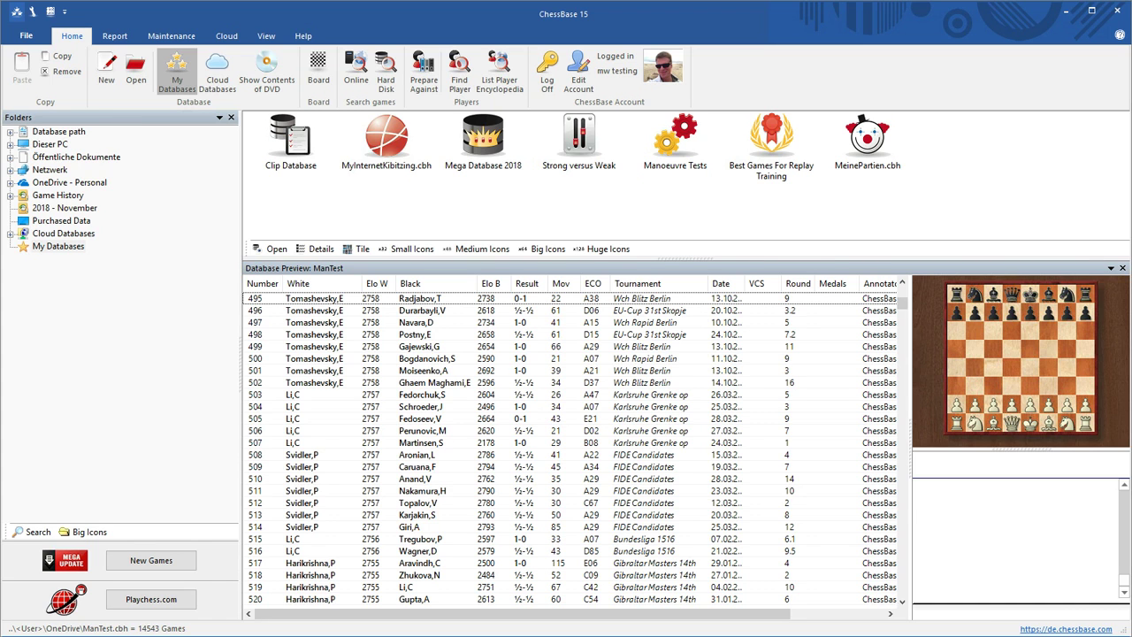
Step: Search the Manoeuvre Tests database for games containing the Promotion tactic, and stop the search before it completes
click(674, 148)
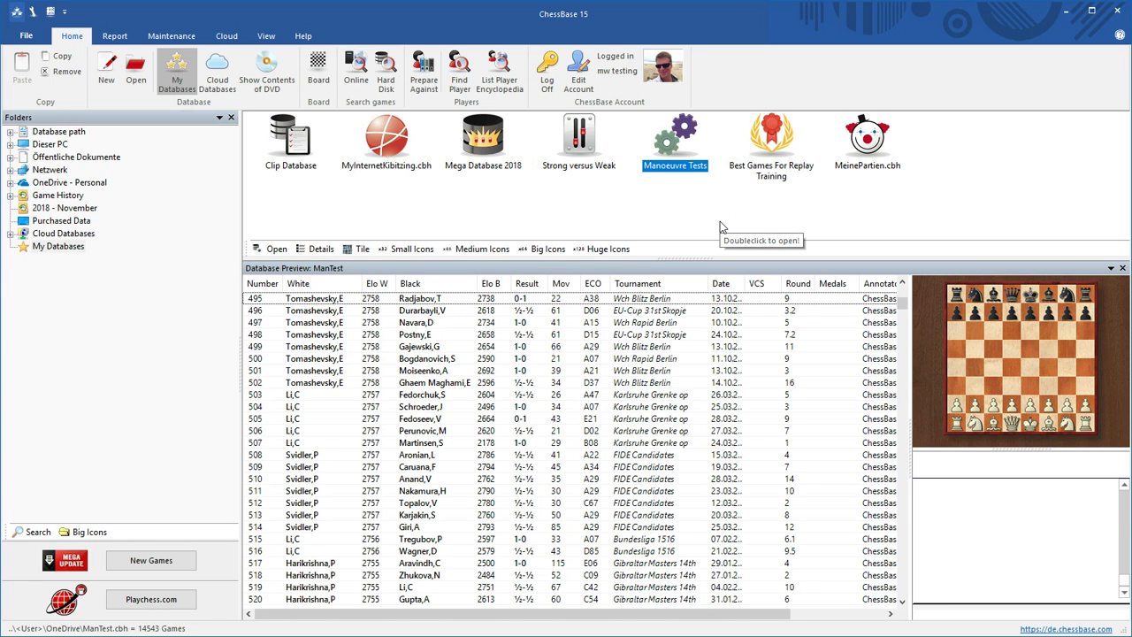
right_click(666, 144)
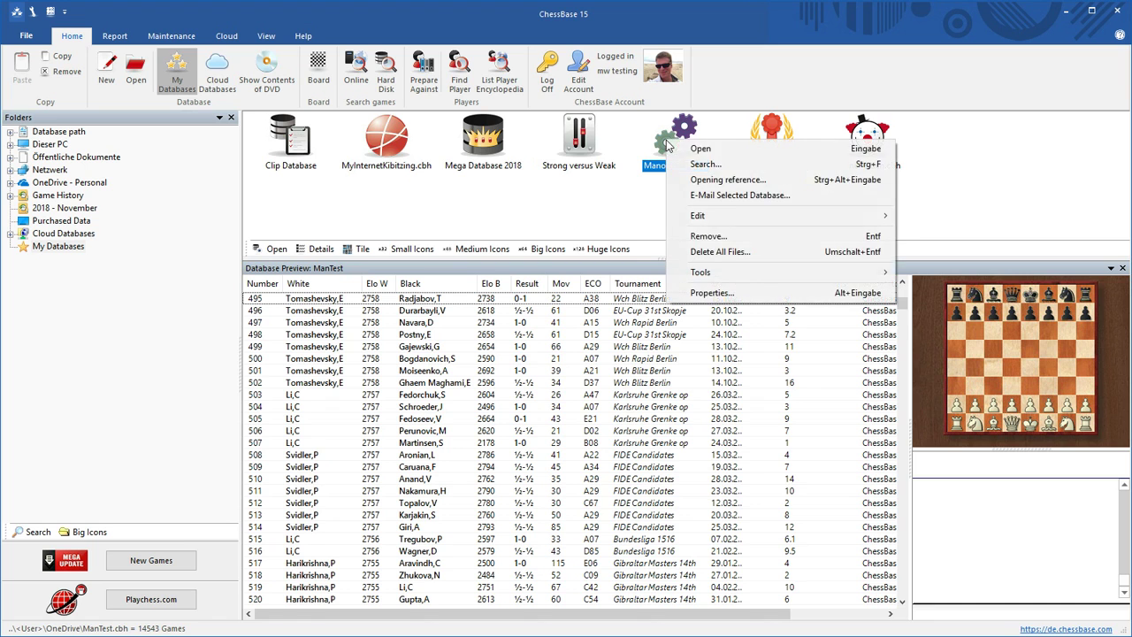
click(714, 164)
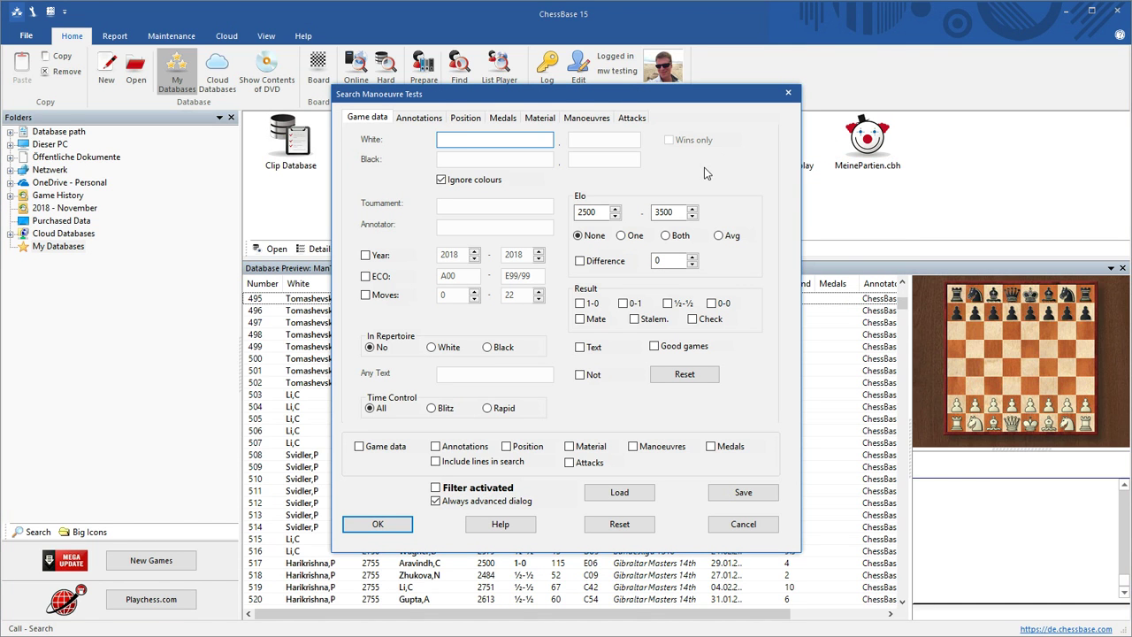
click(586, 119)
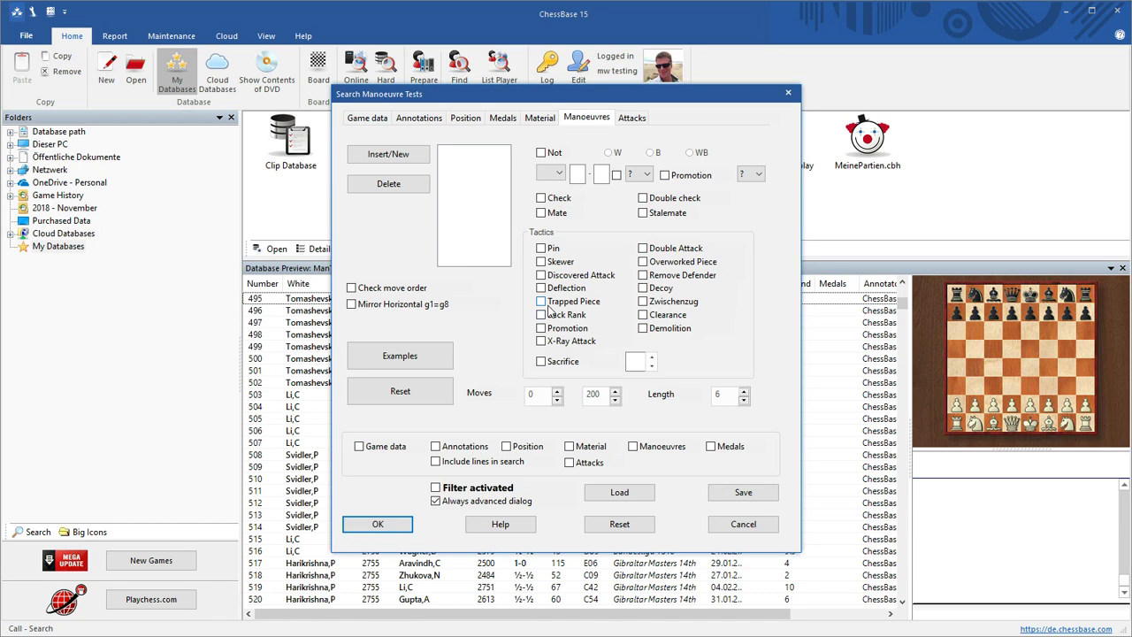
click(572, 332)
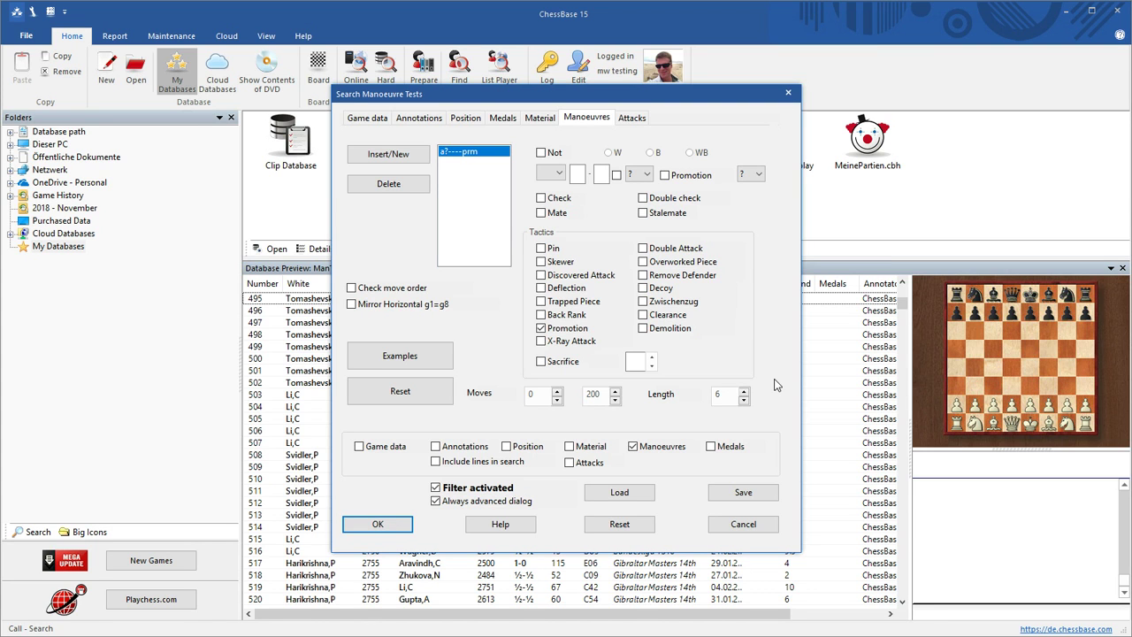
click(378, 524)
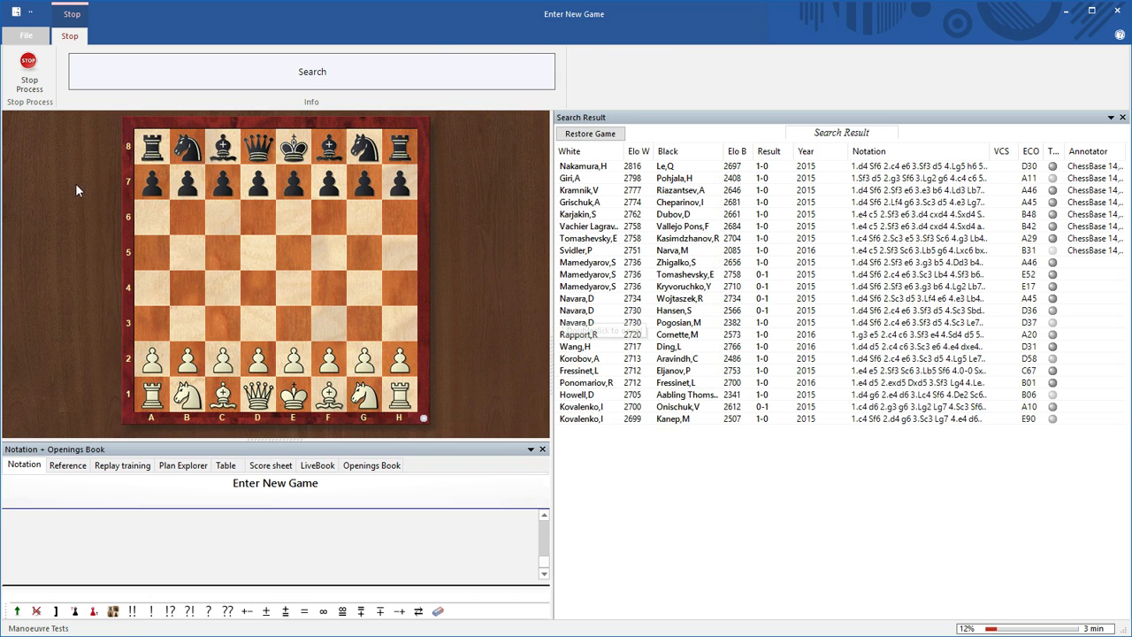
click(30, 74)
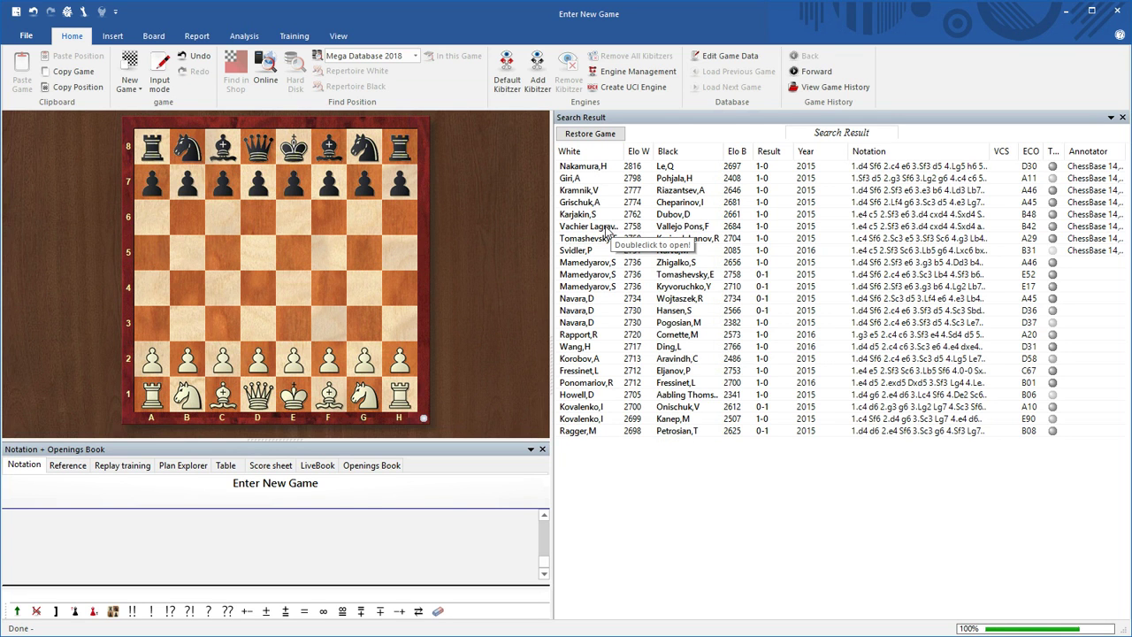
Step: Open the Vachier Lagrave–Vallejo Pons game from the results and replay it from 27...Da7 to the promotion 30.cxb8D
double_click(606, 228)
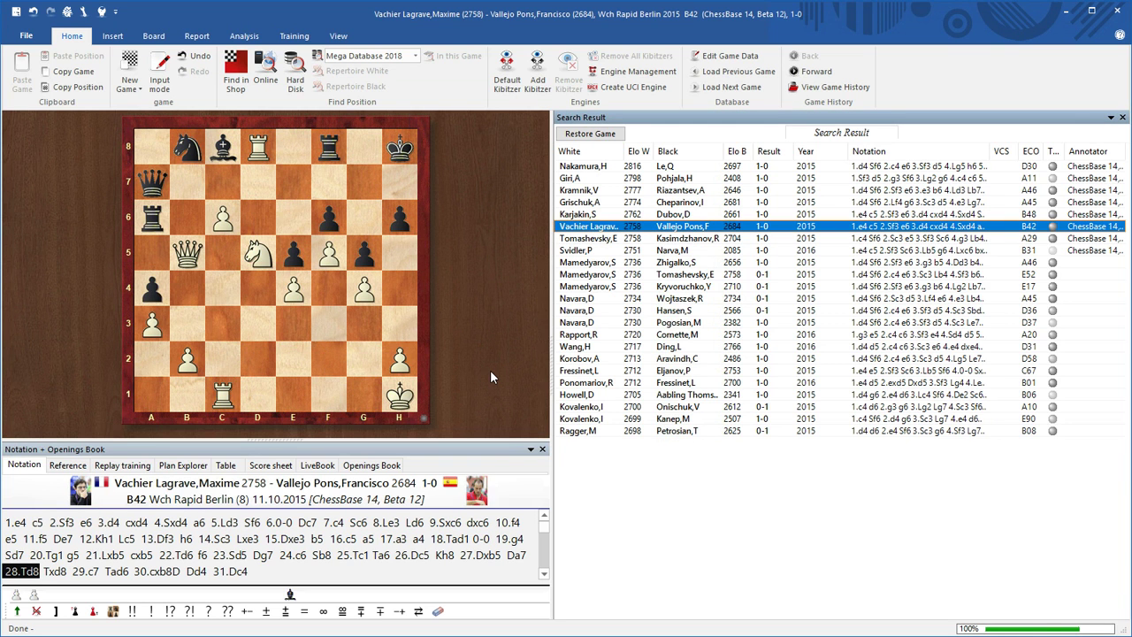
key(Left)
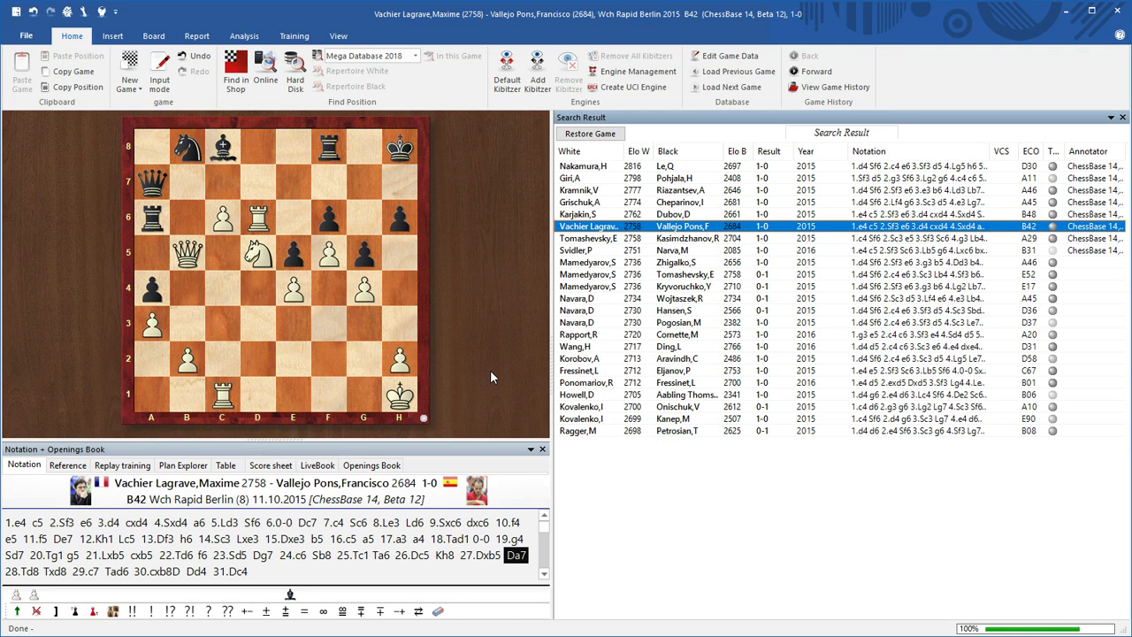
key(Right)
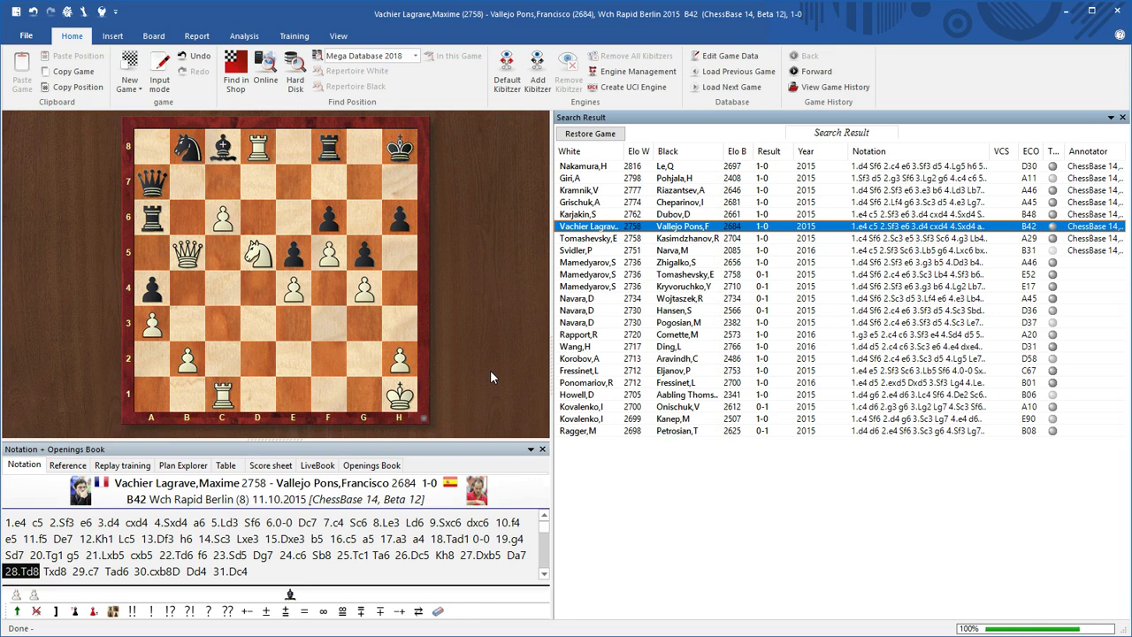
key(Right)
key(Right)
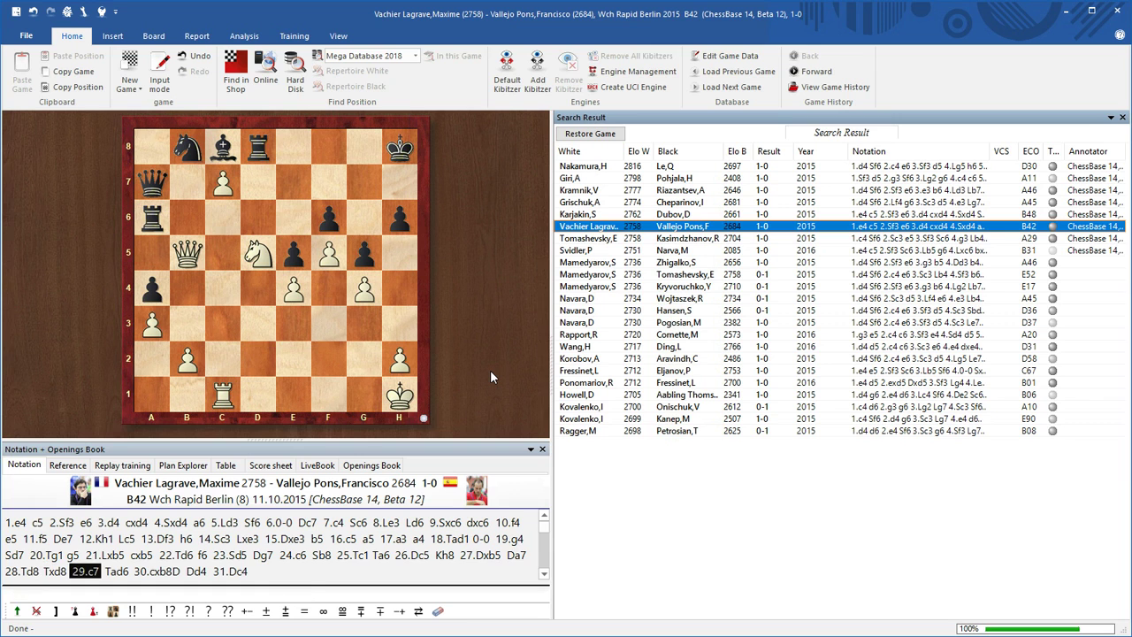
key(Right)
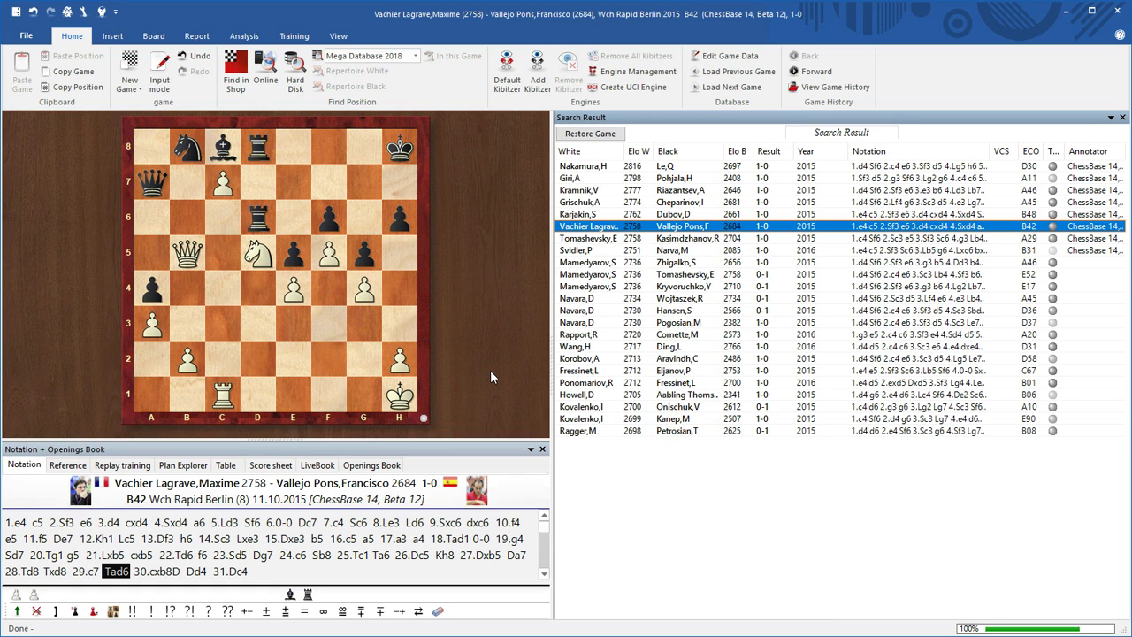
key(Right)
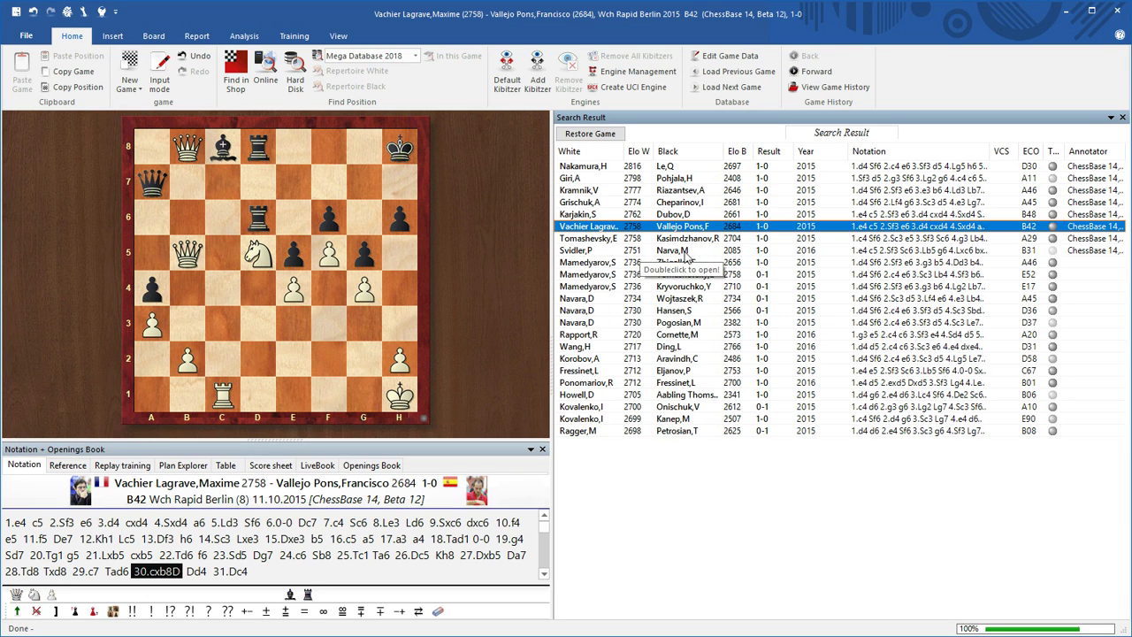
Step: Open the Svidler–Narva game from the results and replay it from 34...Th8 to 36.g7
double_click(617, 251)
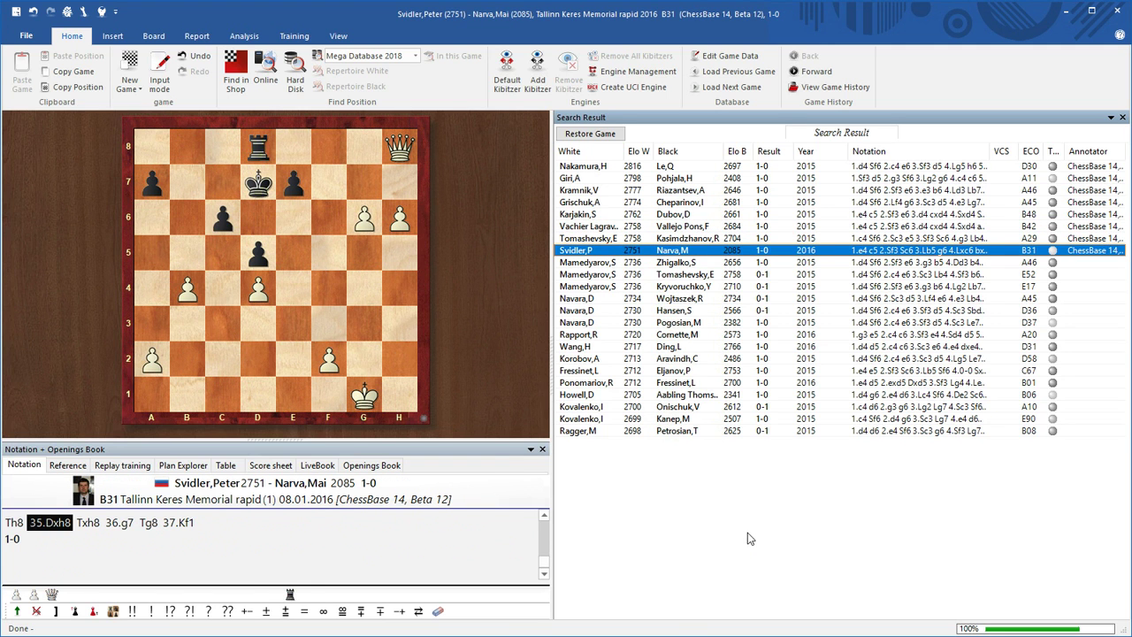
key(Left)
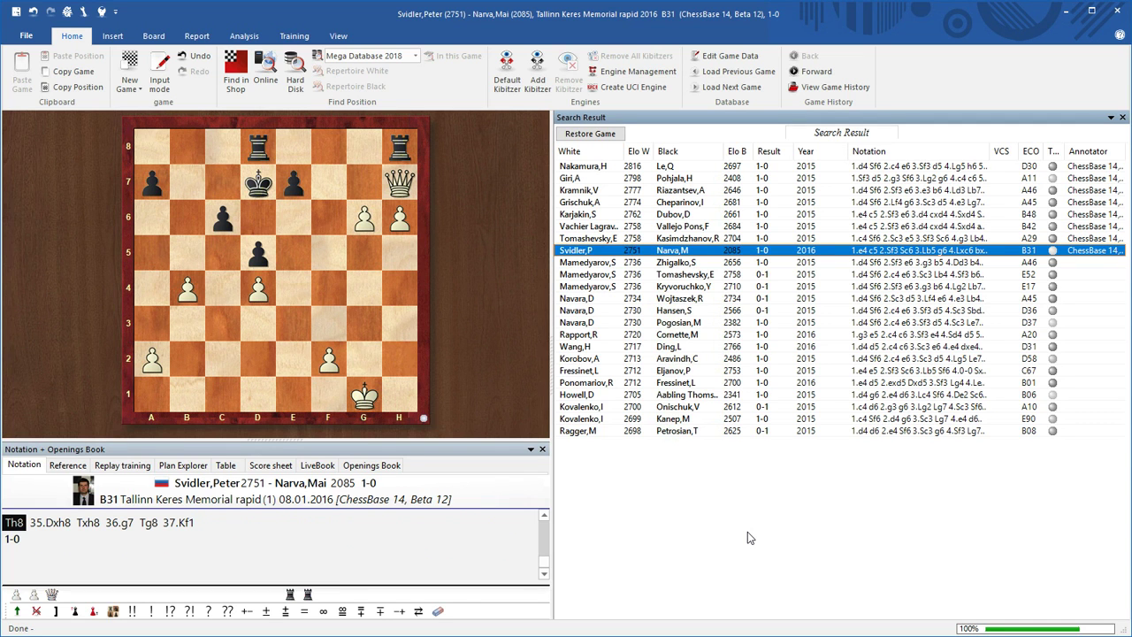
key(Right)
key(Right)
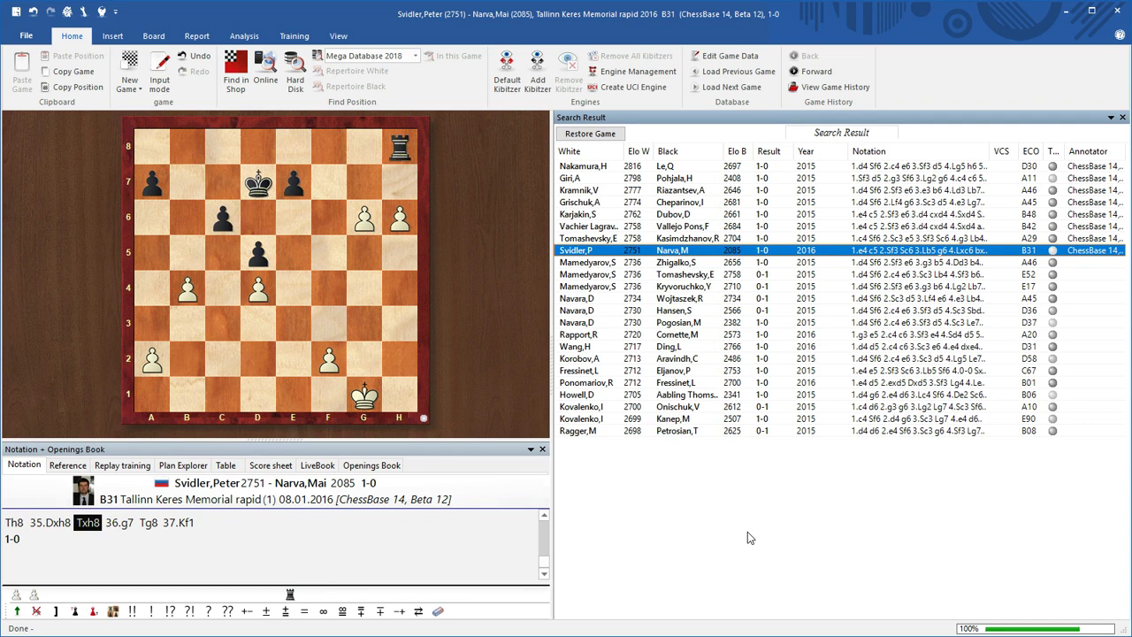
key(Right)
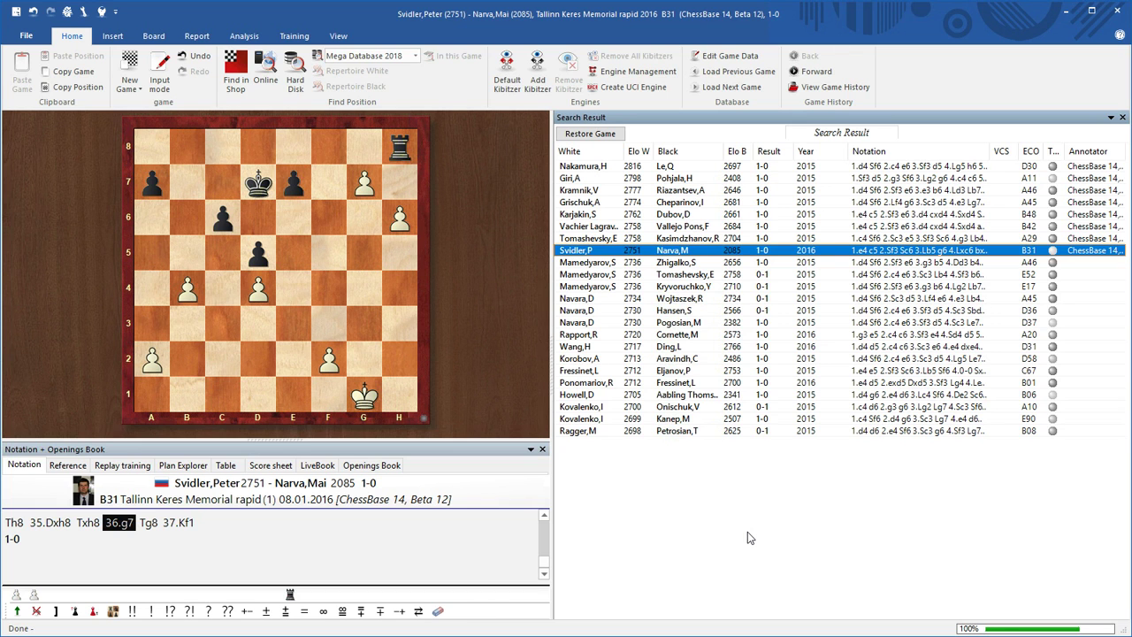
Step: Open the Mamedyarov–Zhigalko game, replay it from 30...Sd4 to 32.c8D+, and close the game window
click(693, 263)
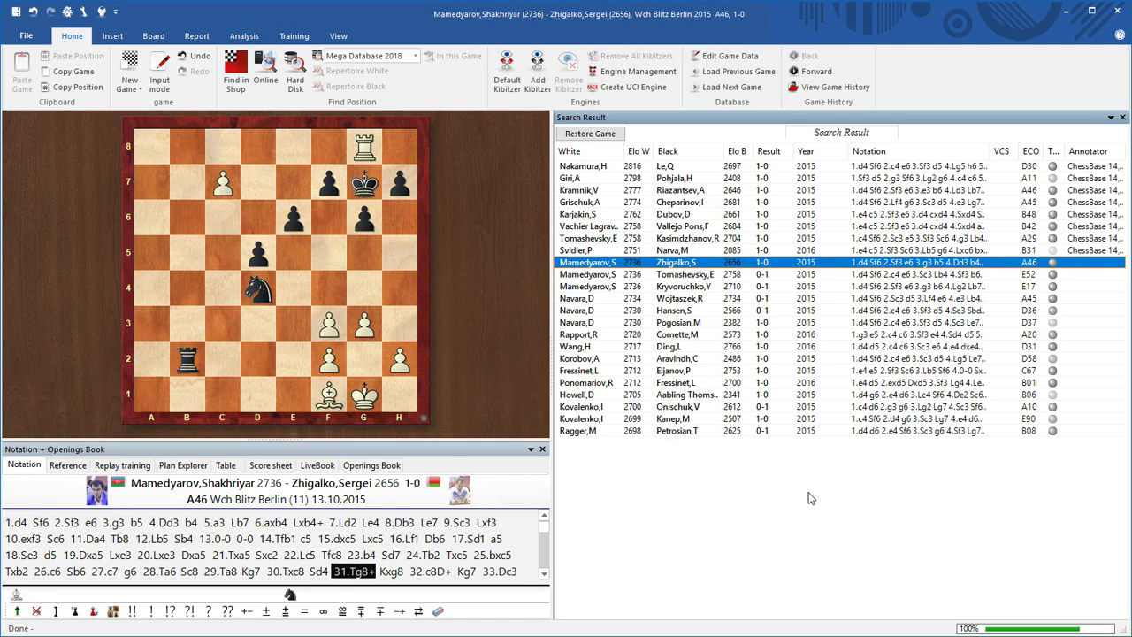
key(Left)
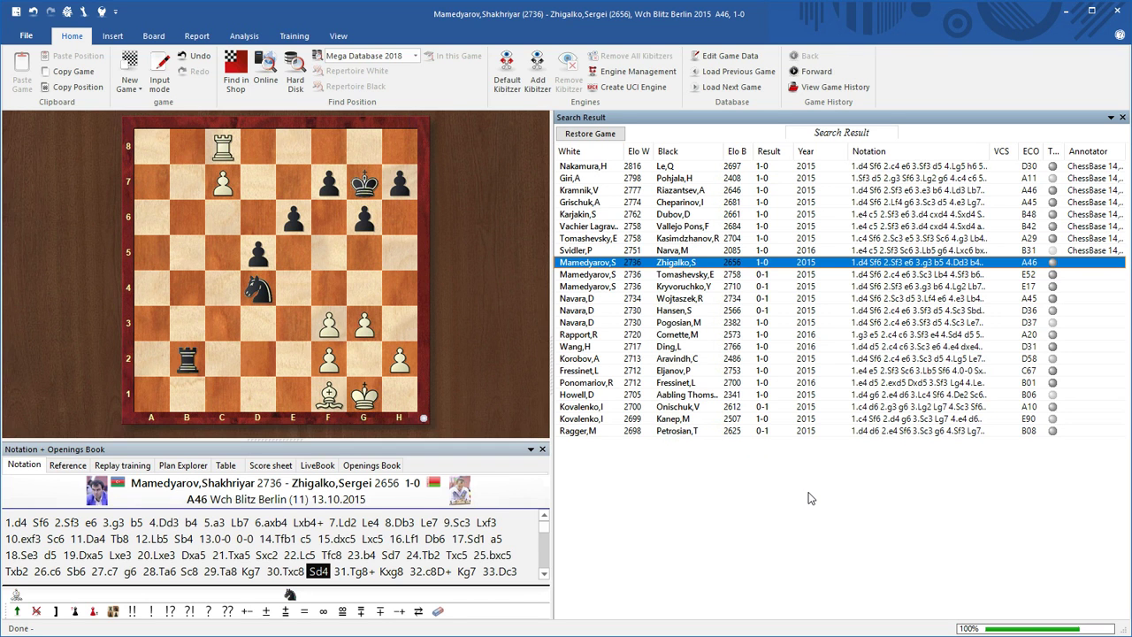
key(Right)
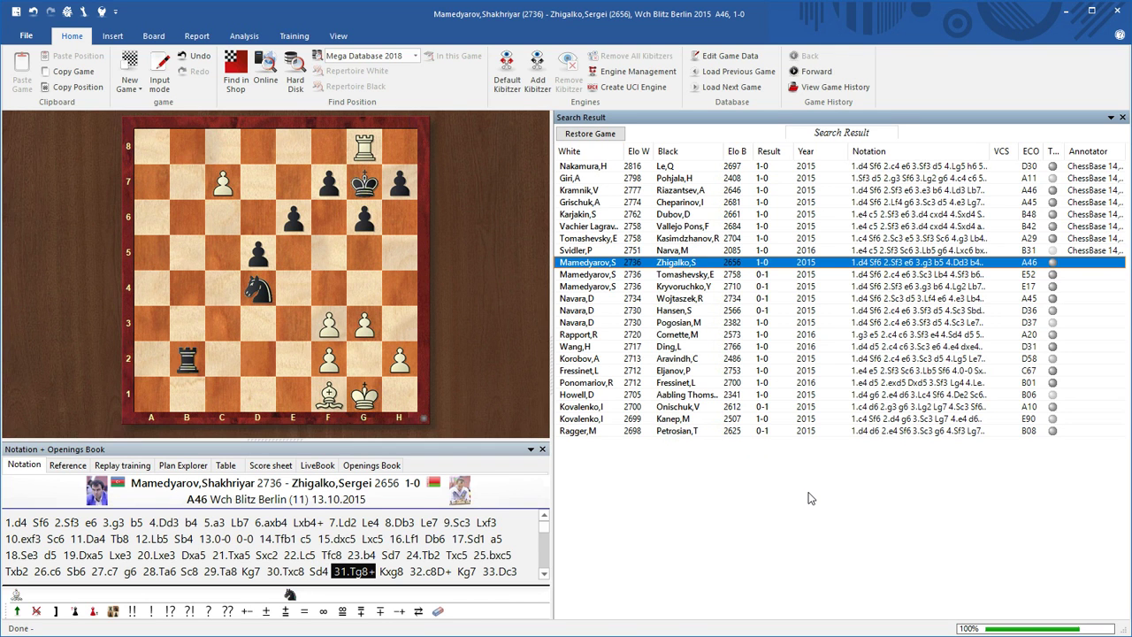
key(Right)
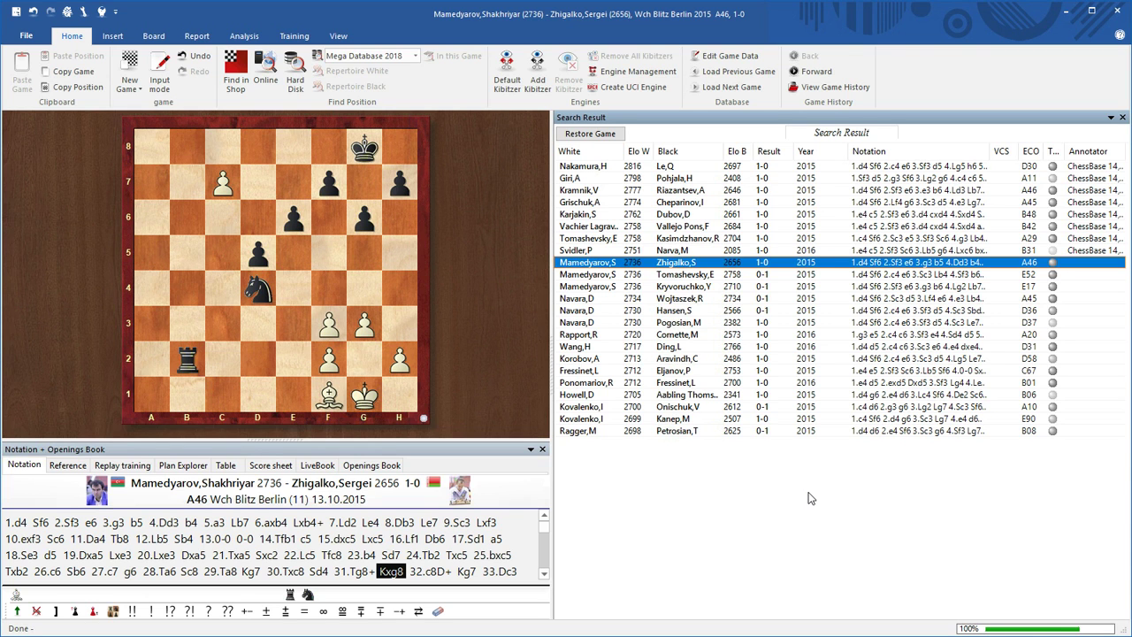
key(Right)
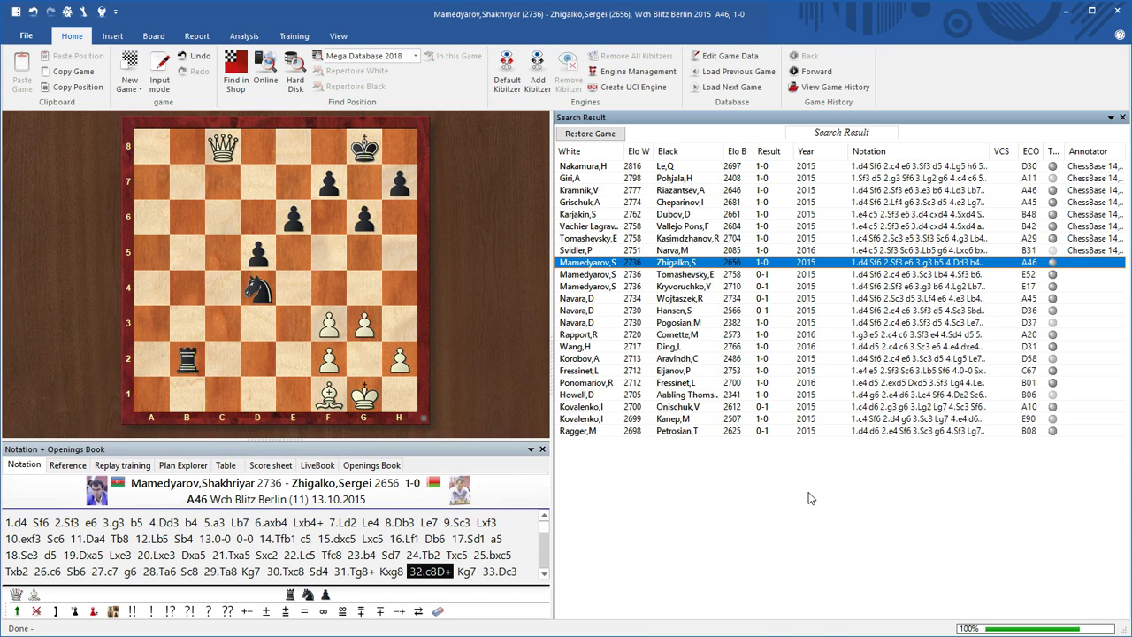
click(1119, 11)
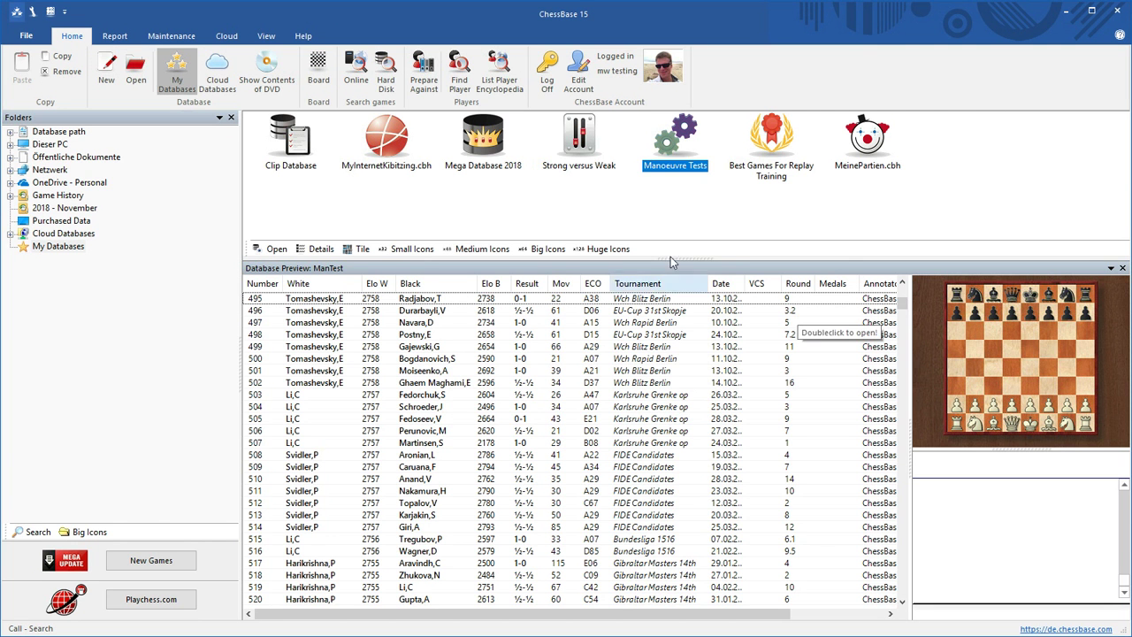
Step: Search the Manoeuvre Tests database for the Trapped Piece tactic instead of Promotion, and stop the search before it completes
right_click(671, 146)
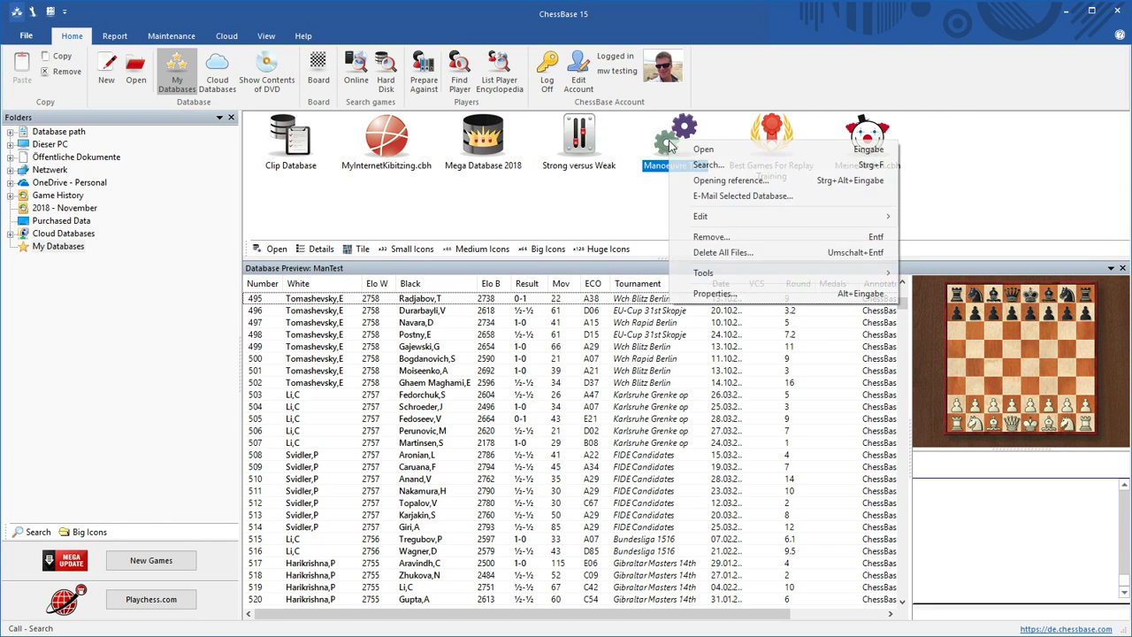
click(712, 165)
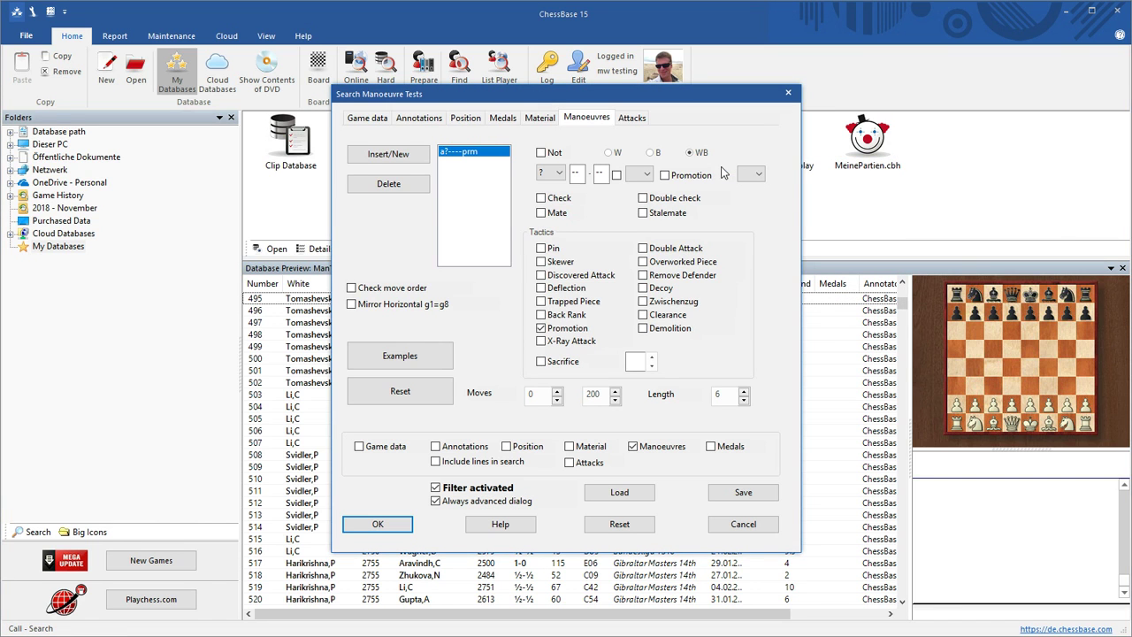
click(540, 328)
click(568, 304)
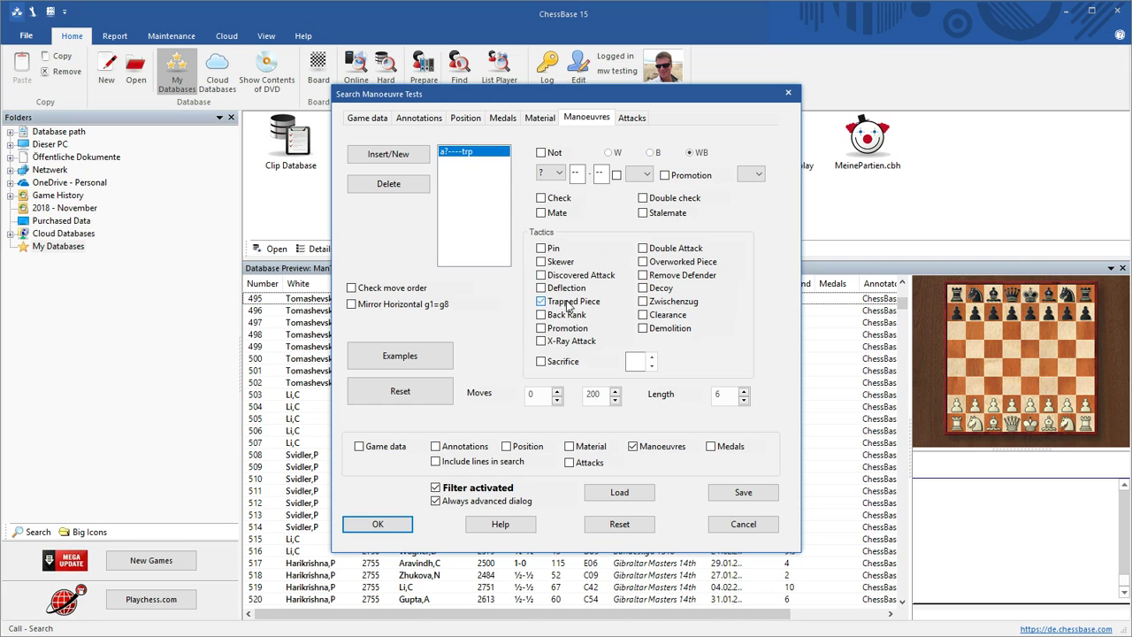
click(377, 524)
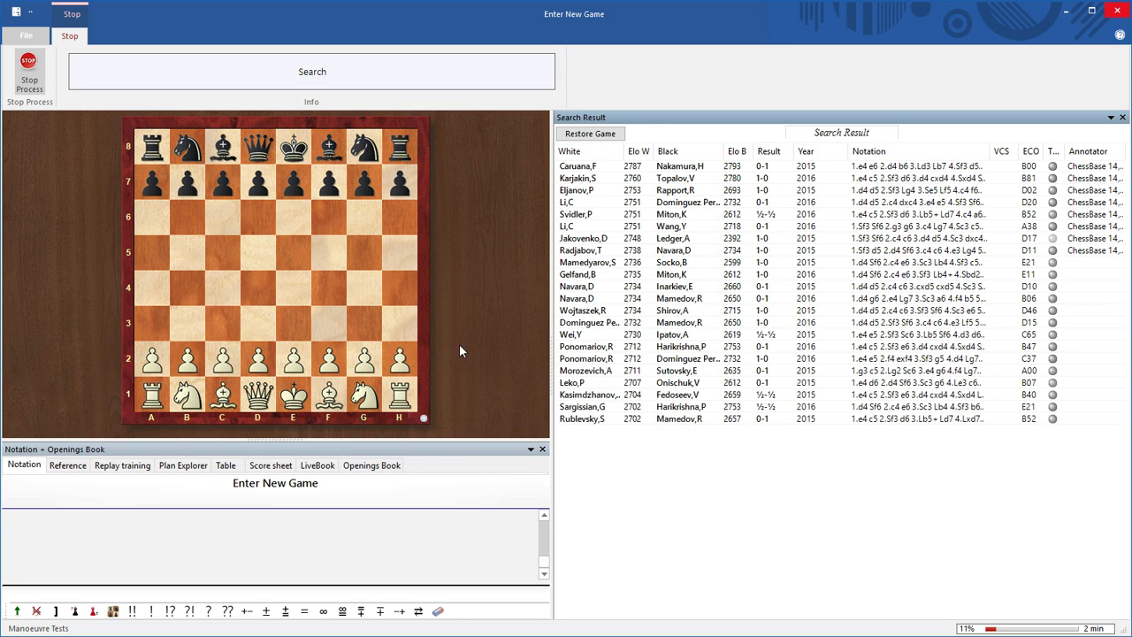
click(29, 72)
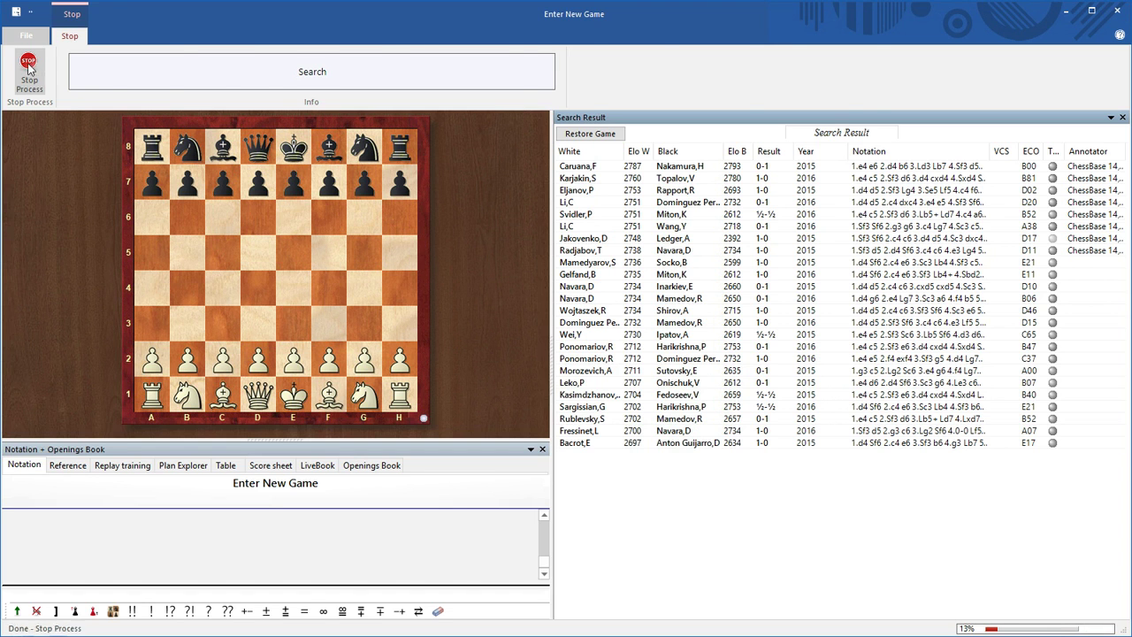
Step: View the Caruana–Nakamura and Karjakin–Topalov games from the search results at their trapped-piece positions
double_click(681, 167)
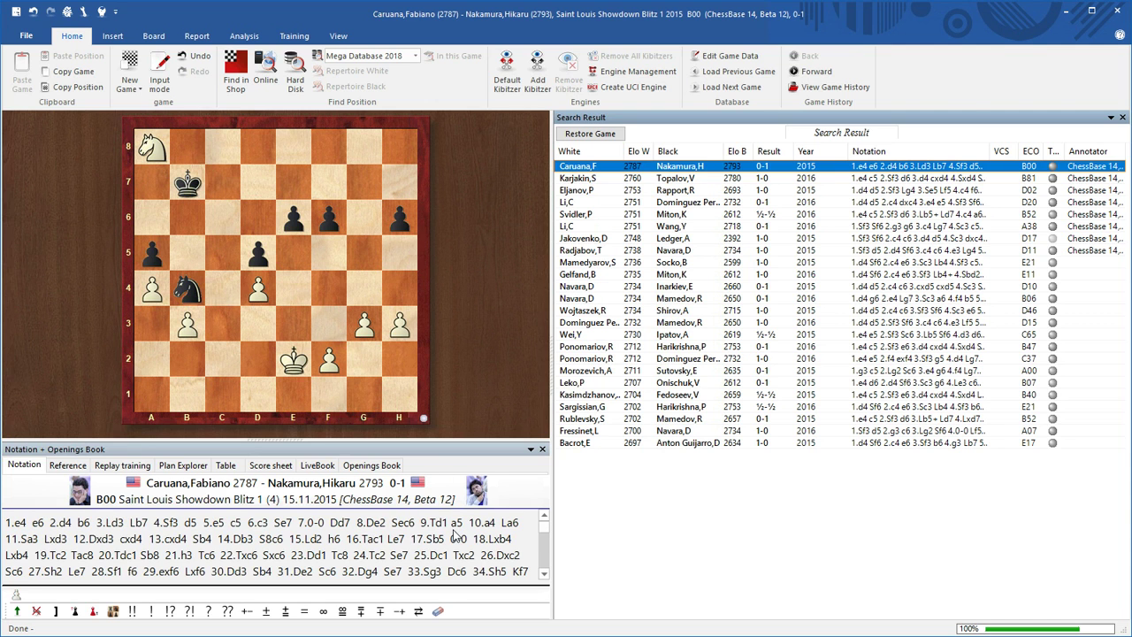
double_click(624, 178)
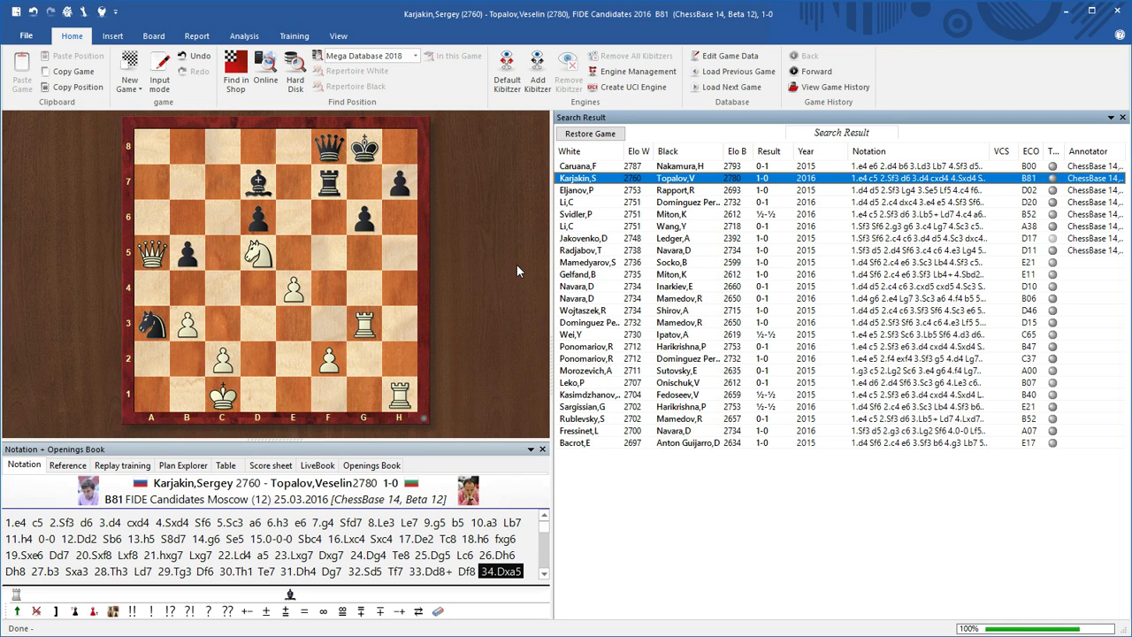
Step: Open the Gelfand–Miton game, replay the move 28.h4 back and forth, and close the game window
double_click(607, 278)
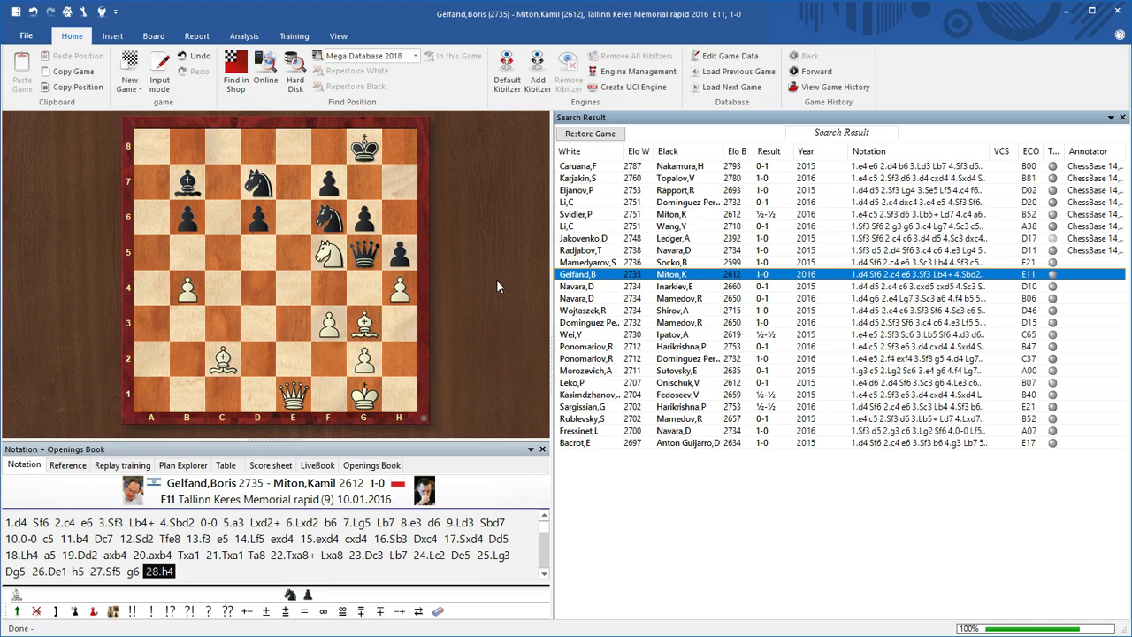
key(Left)
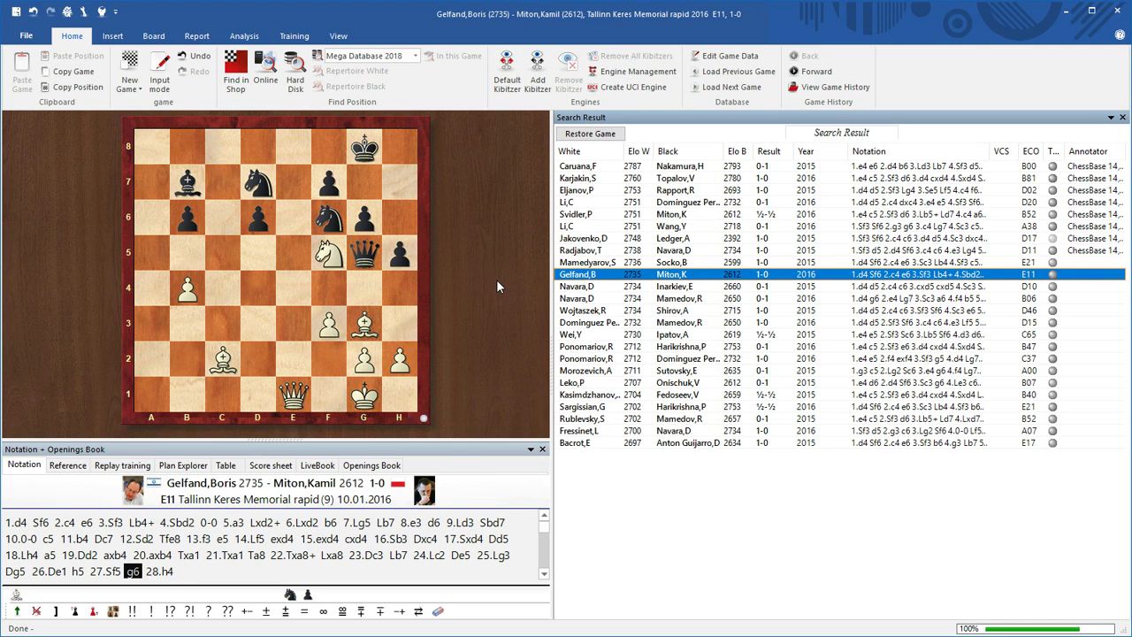
key(Right)
key(Left)
key(Right)
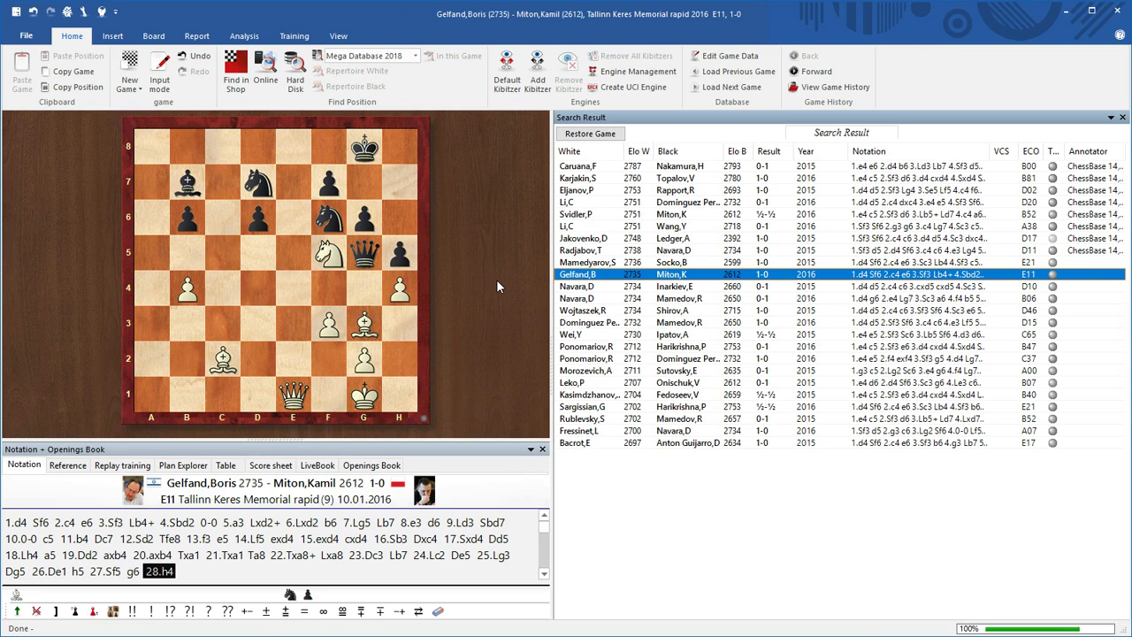
key(Left)
key(Right)
click(1118, 12)
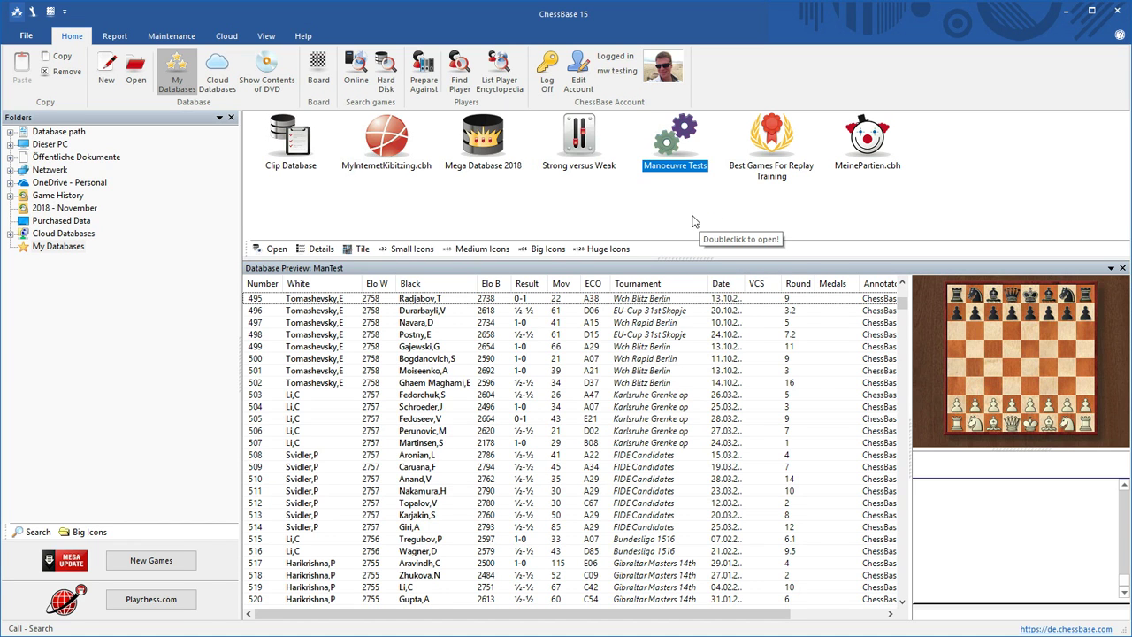
Step: Search the Manoeuvre Tests database for the Discovered Attack tactic instead of Trapped Piece
right_click(670, 151)
click(704, 169)
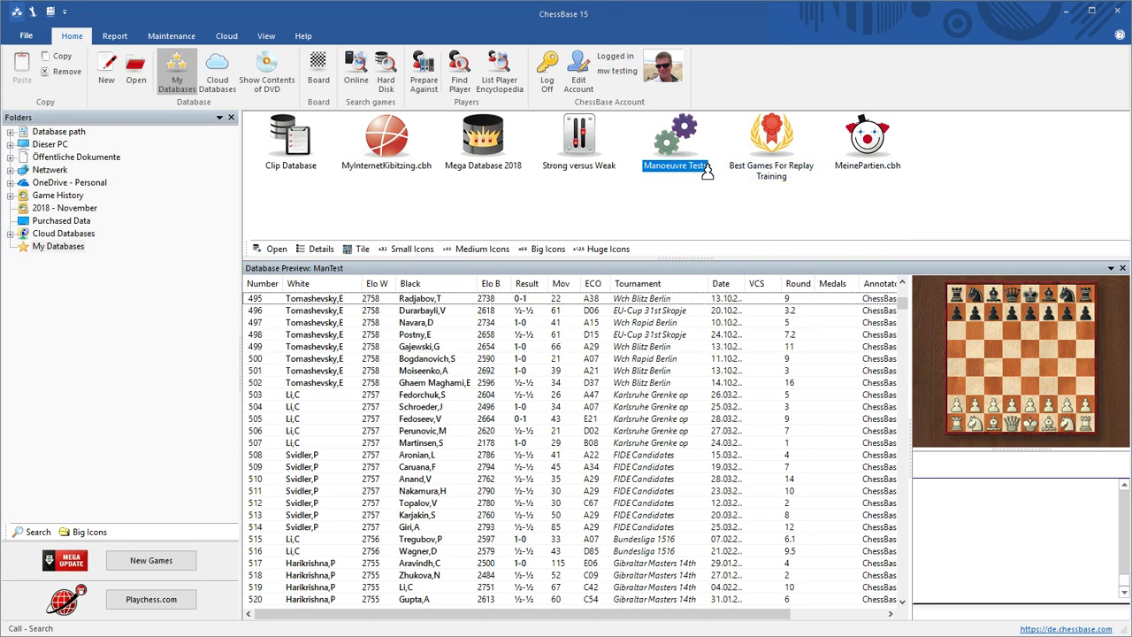
click(586, 304)
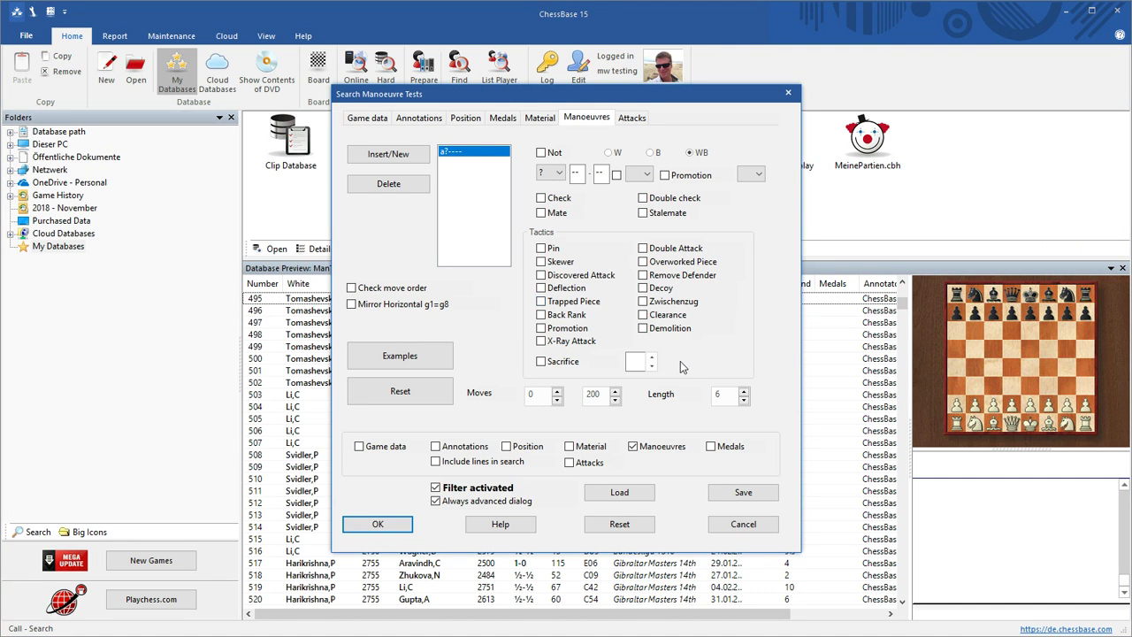
click(583, 280)
click(378, 524)
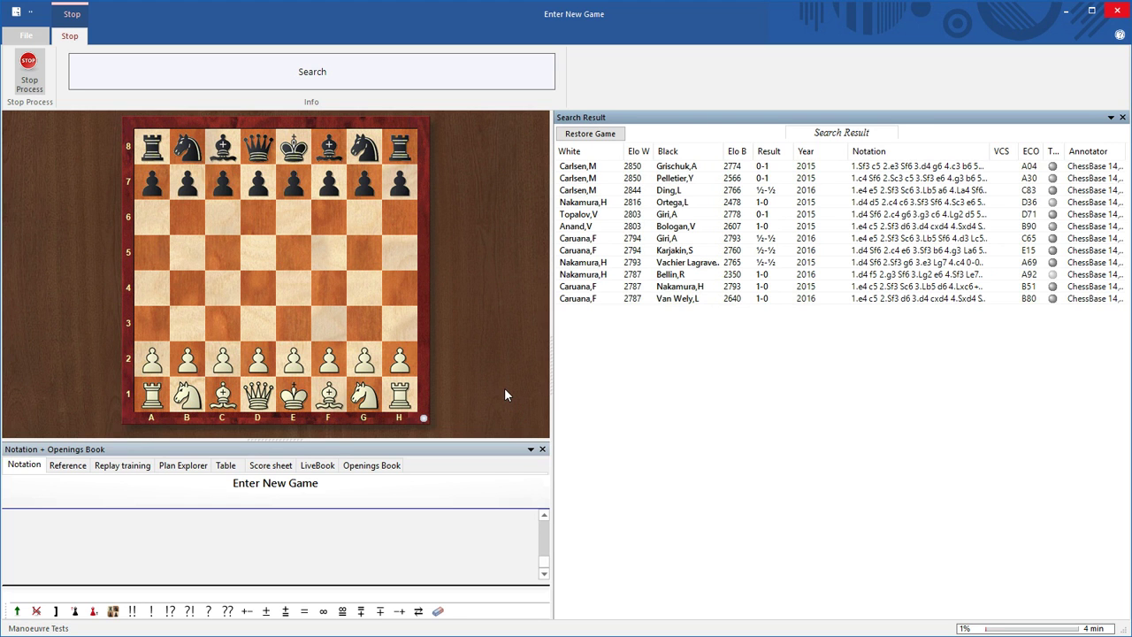
Step: View the Carlsen–Pelletier game from the results, stop the running search, and replay the move 45...Se7
click(701, 181)
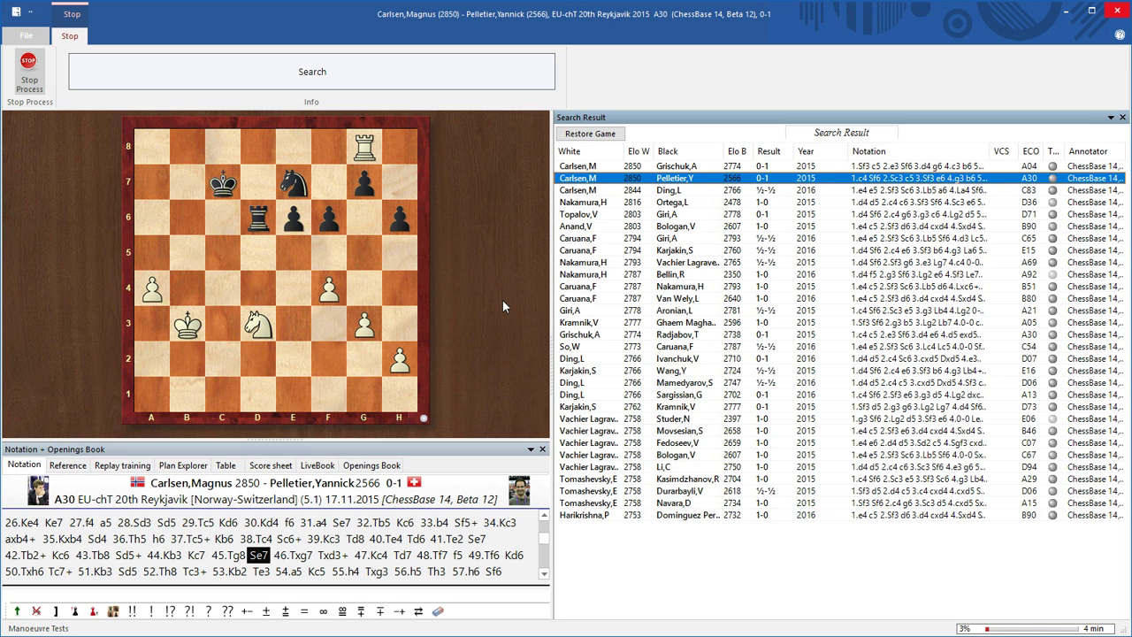
click(28, 71)
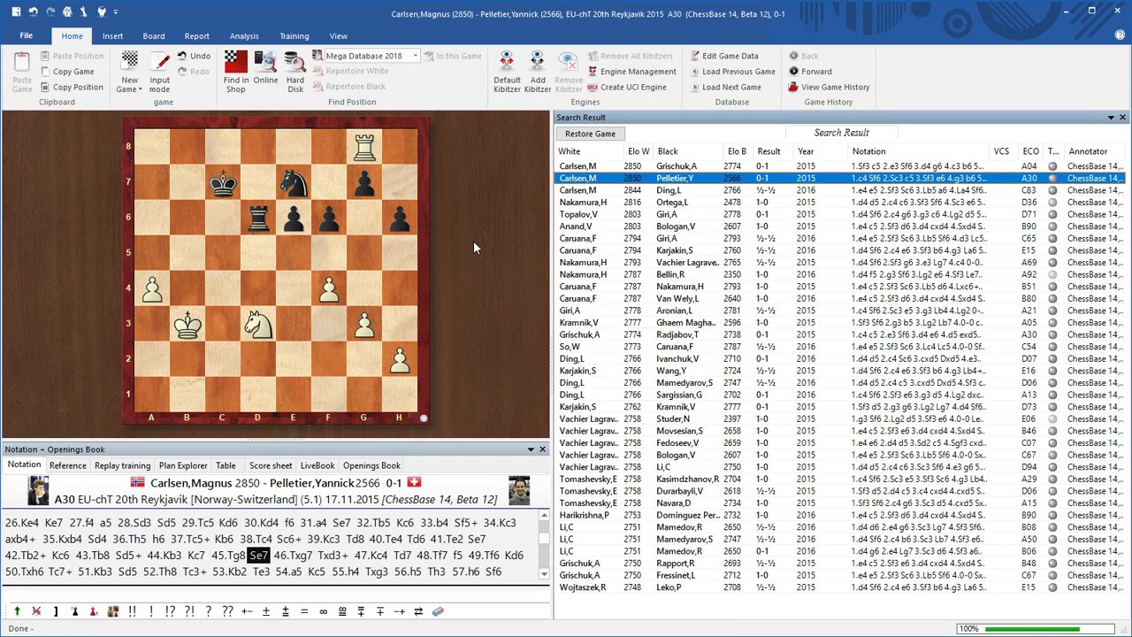
key(Left)
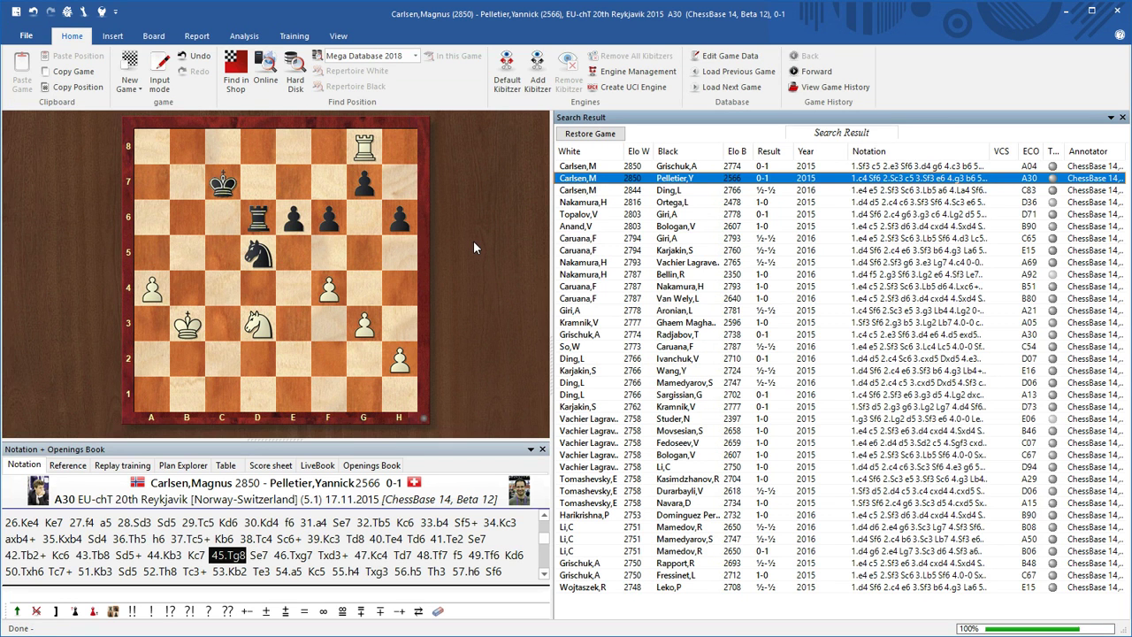
key(Right)
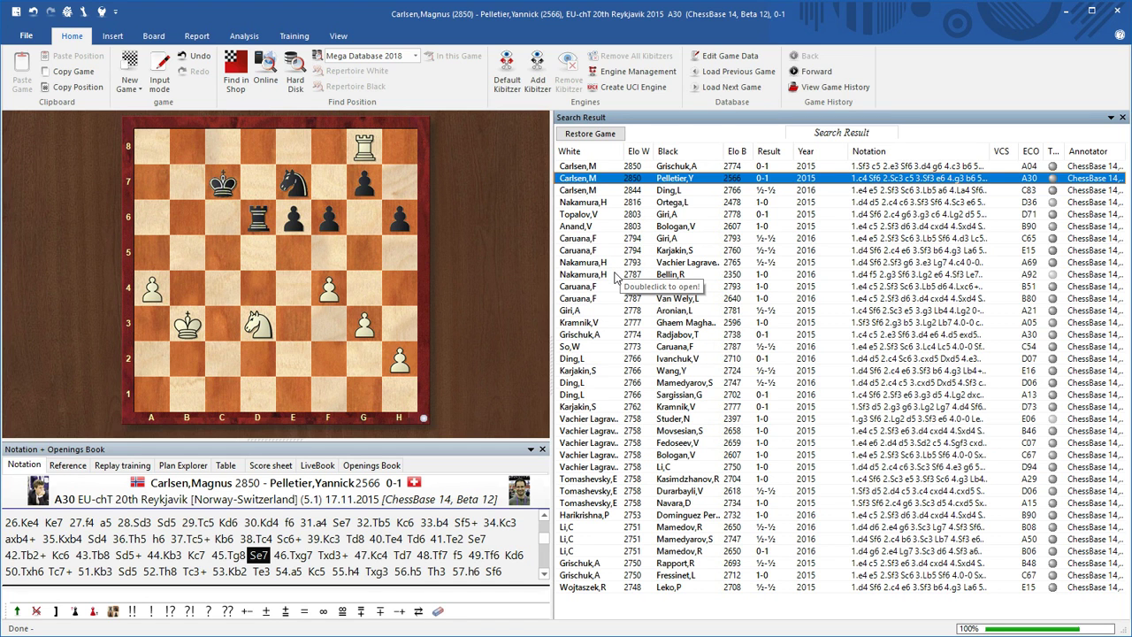
Step: Open the Nakamura–Ortega game, replay the move 34.Sf6+ back and forth, and close the game window
double_click(612, 202)
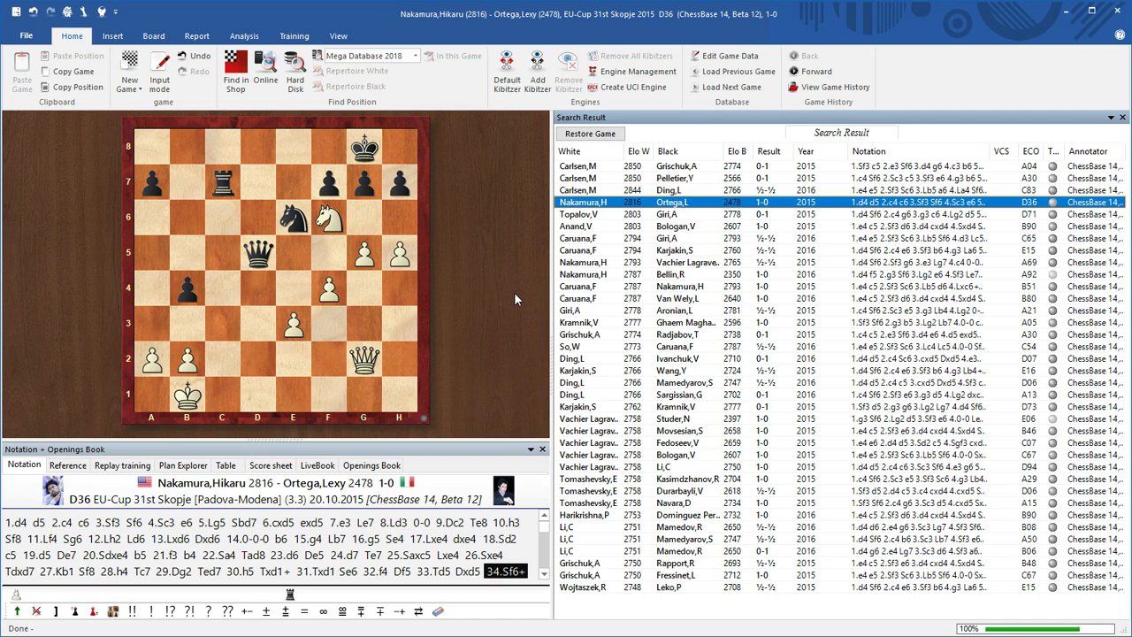
key(Left)
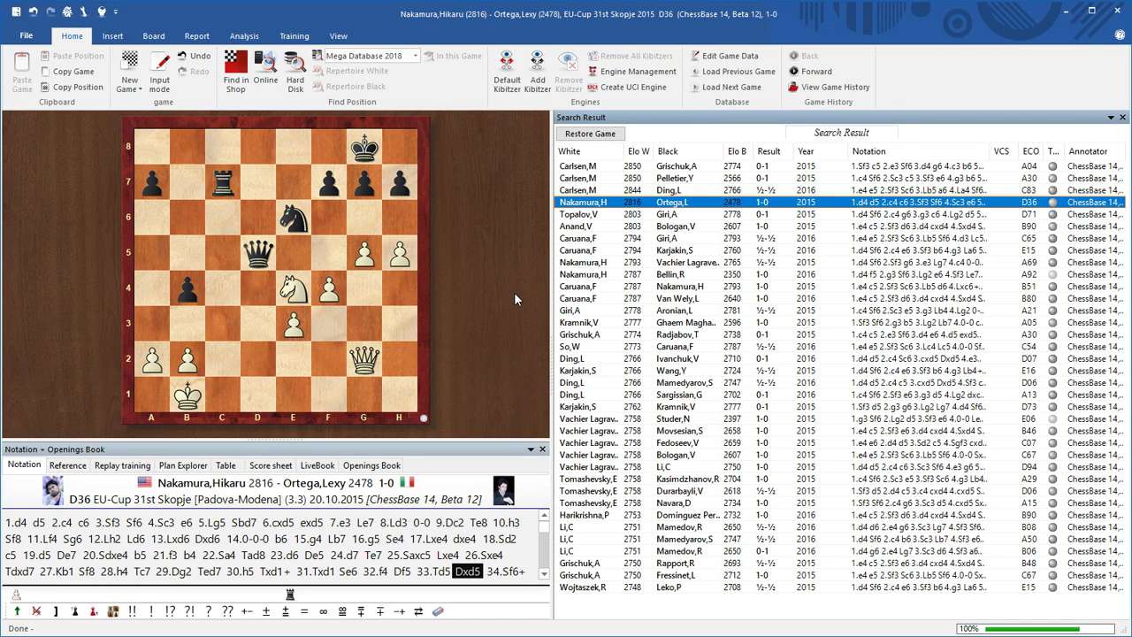
key(Right)
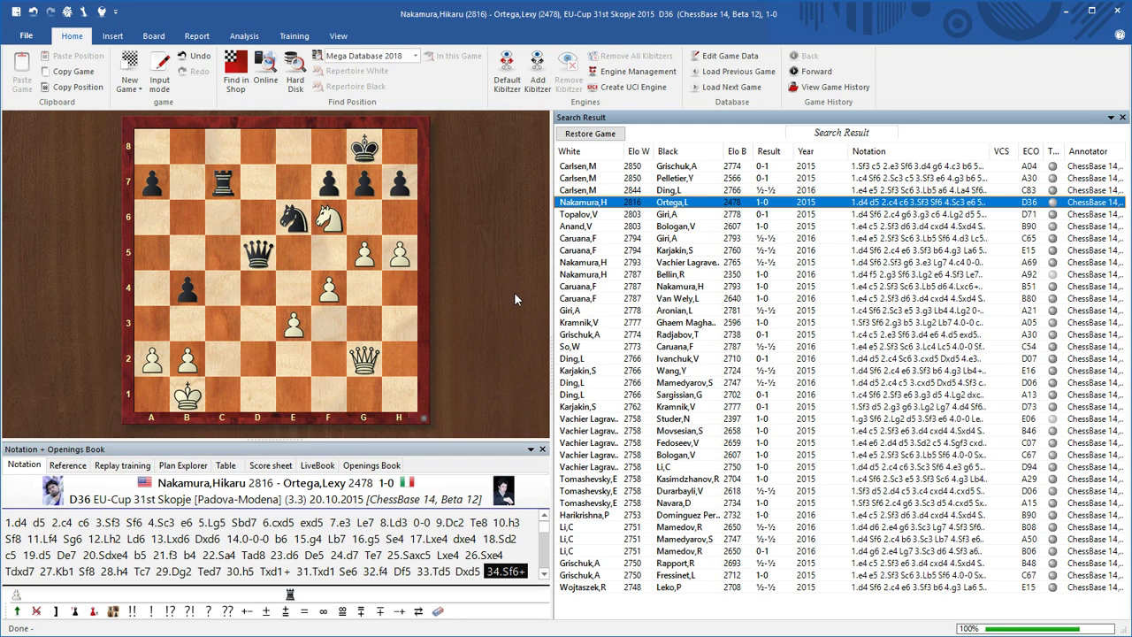
click(1116, 11)
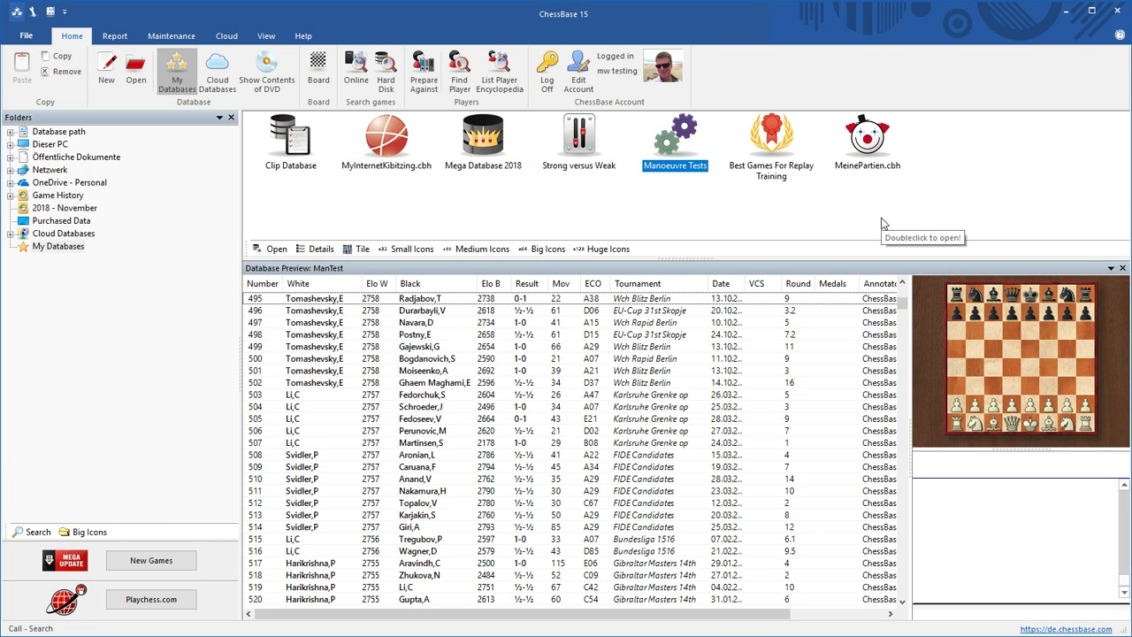
Step: Open the search for the Manoeuvre Tests database again and reset all its filters
right_click(668, 147)
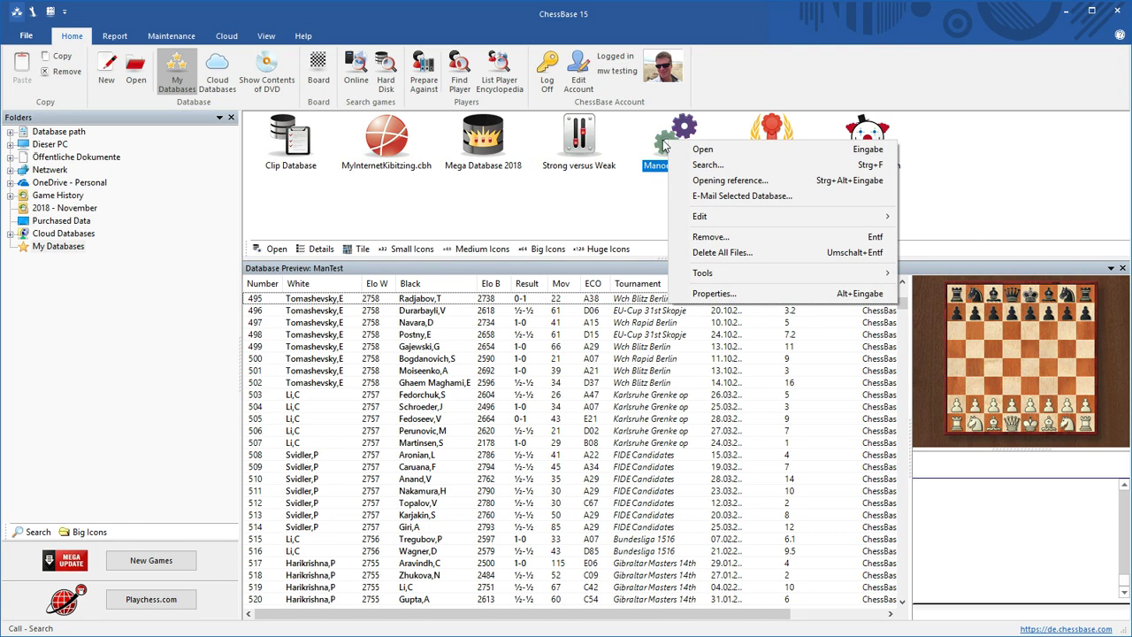
click(697, 165)
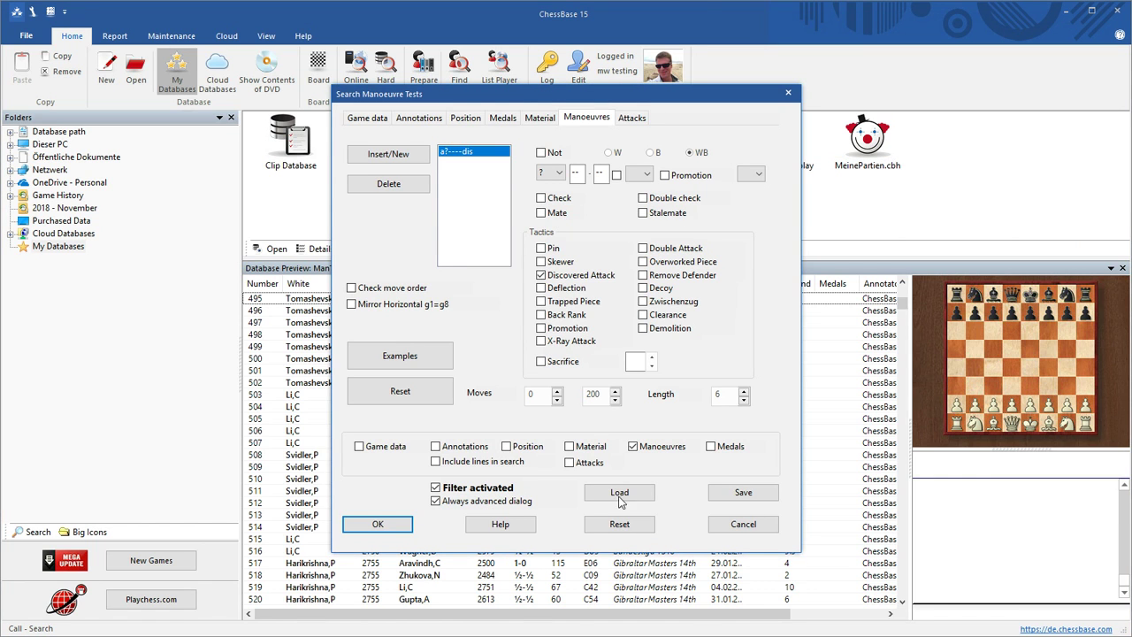
click(619, 523)
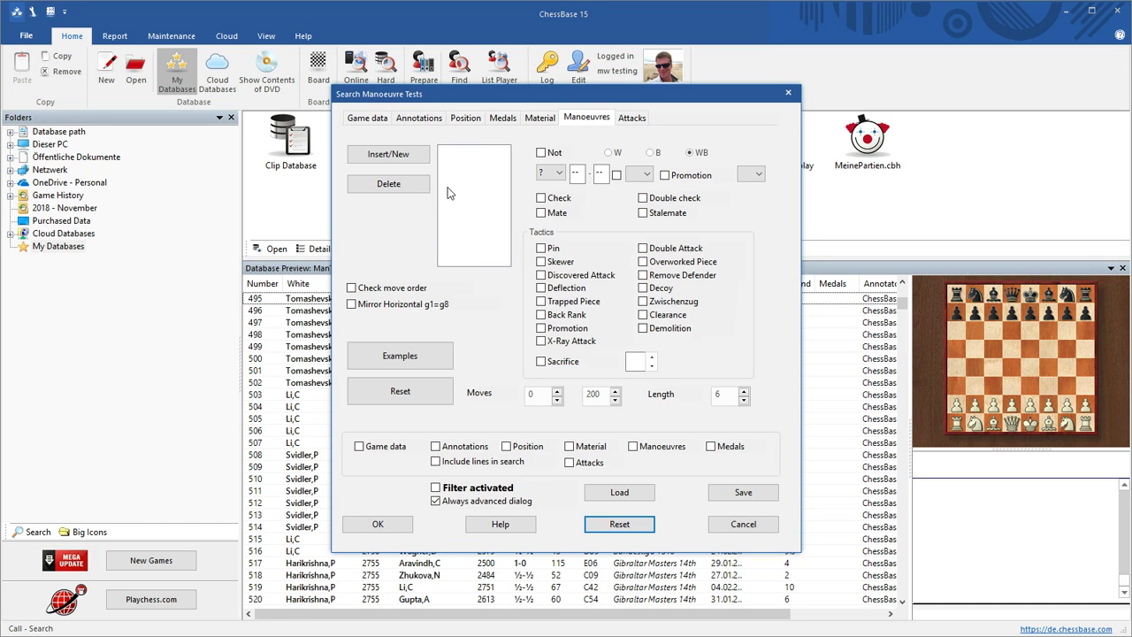
Step: Add a manoeuvre for a white queen move to h8 with the Check and Decoy options
click(389, 155)
click(609, 153)
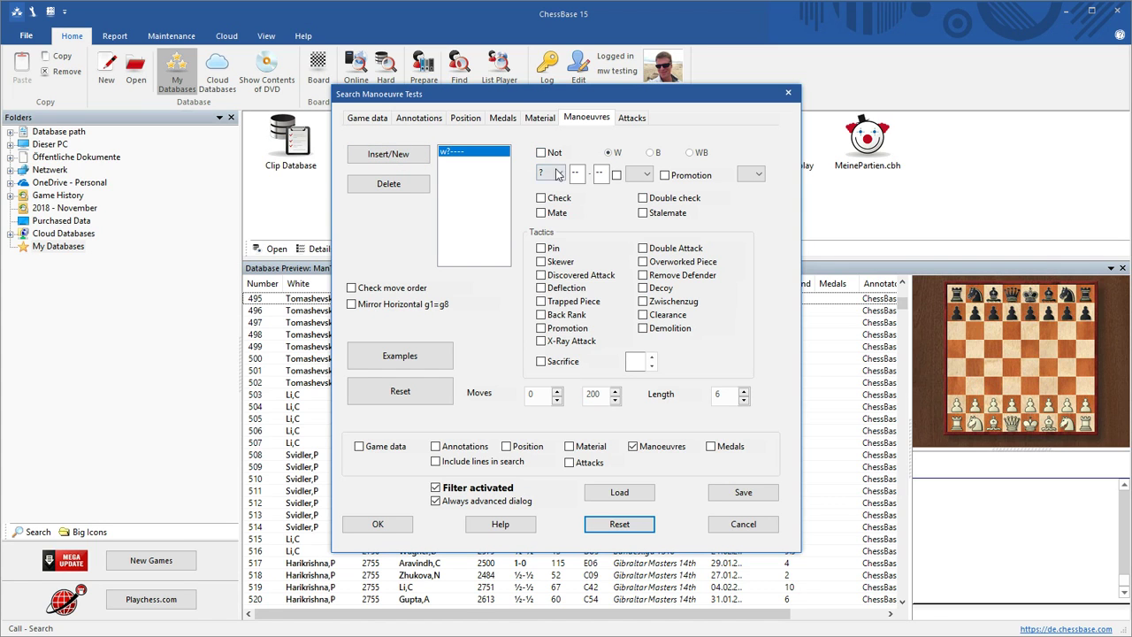
click(550, 172)
click(549, 210)
click(601, 173)
key(BackSpace)
key(BackSpace)
text(h8)
click(550, 201)
click(643, 288)
Step: Add a second manoeuvre for a white knight move to f7 with Check and Double Attack, and run the search
click(406, 157)
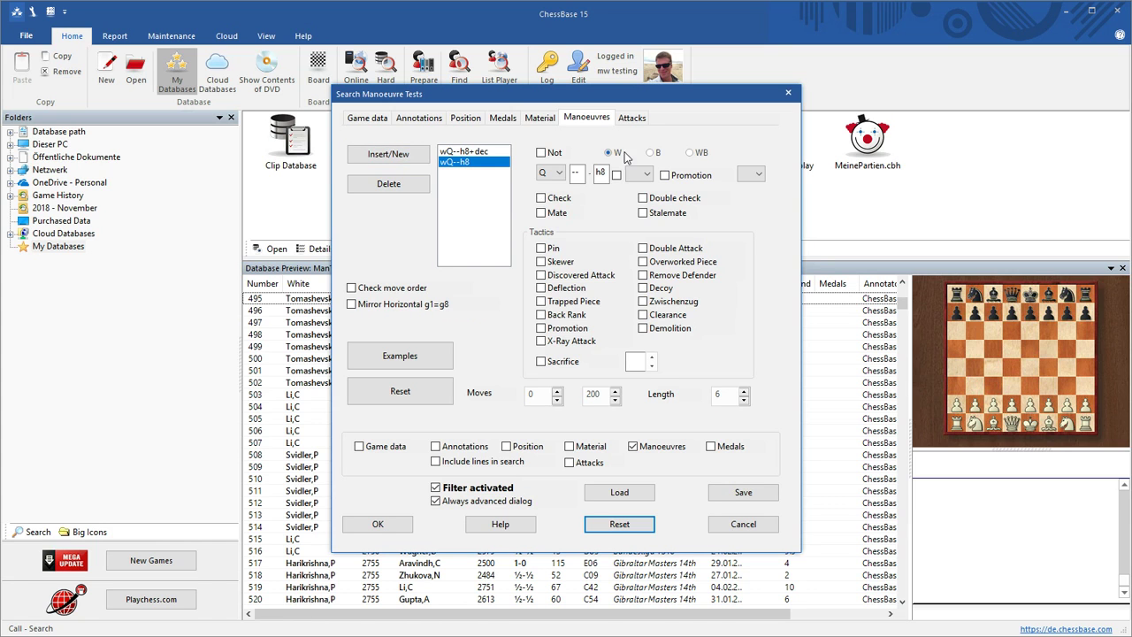
click(552, 173)
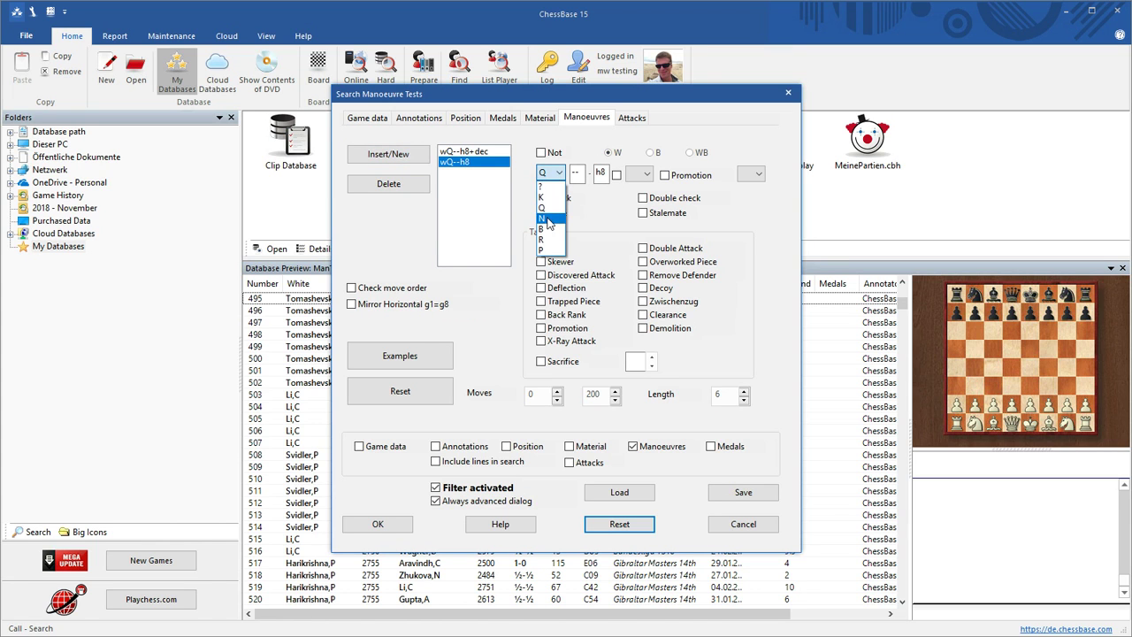
click(549, 218)
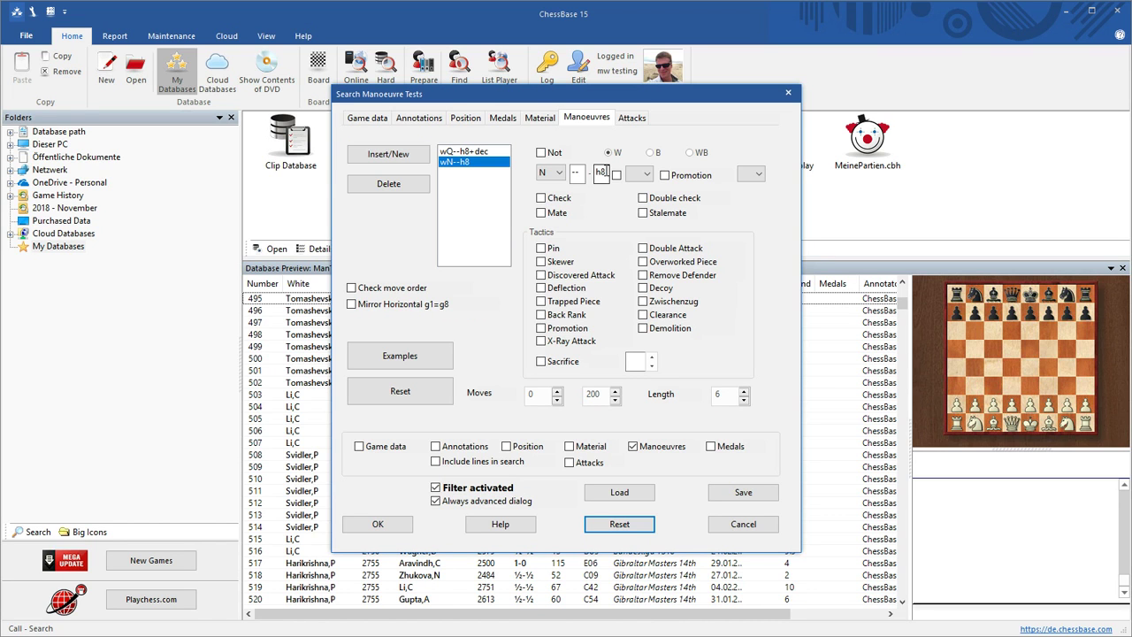
double_click(599, 172)
key(BackSpace)
text(f7)
click(558, 200)
click(659, 250)
click(377, 524)
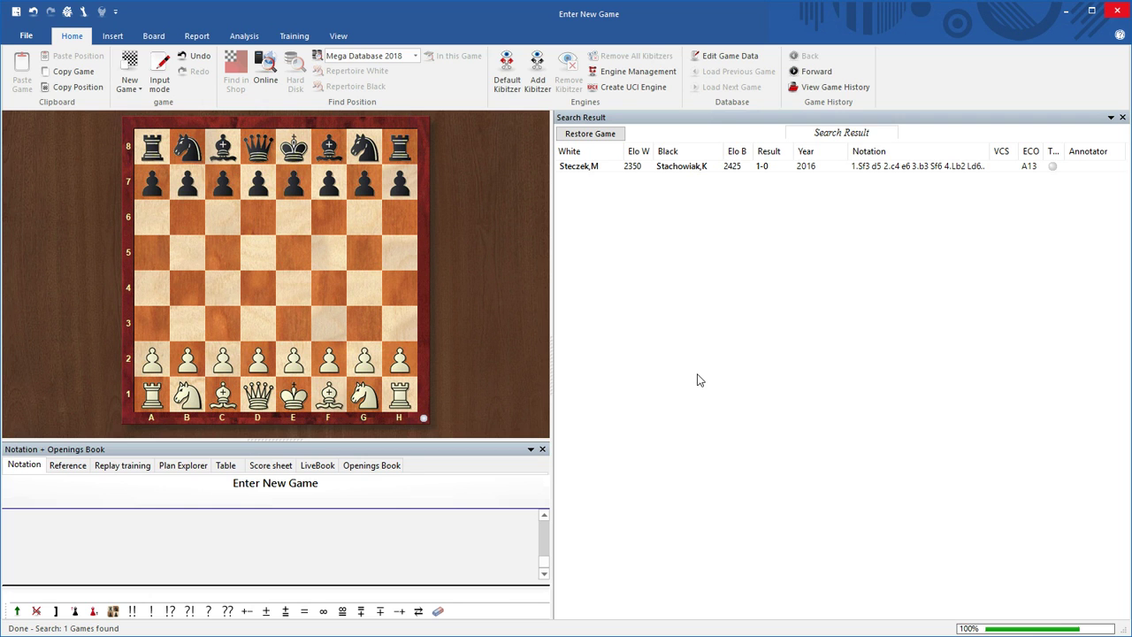
Step: Open the 2016 A13 game from the results, replay the queen decoy on h8 and the moves after it, and close the window
double_click(603, 168)
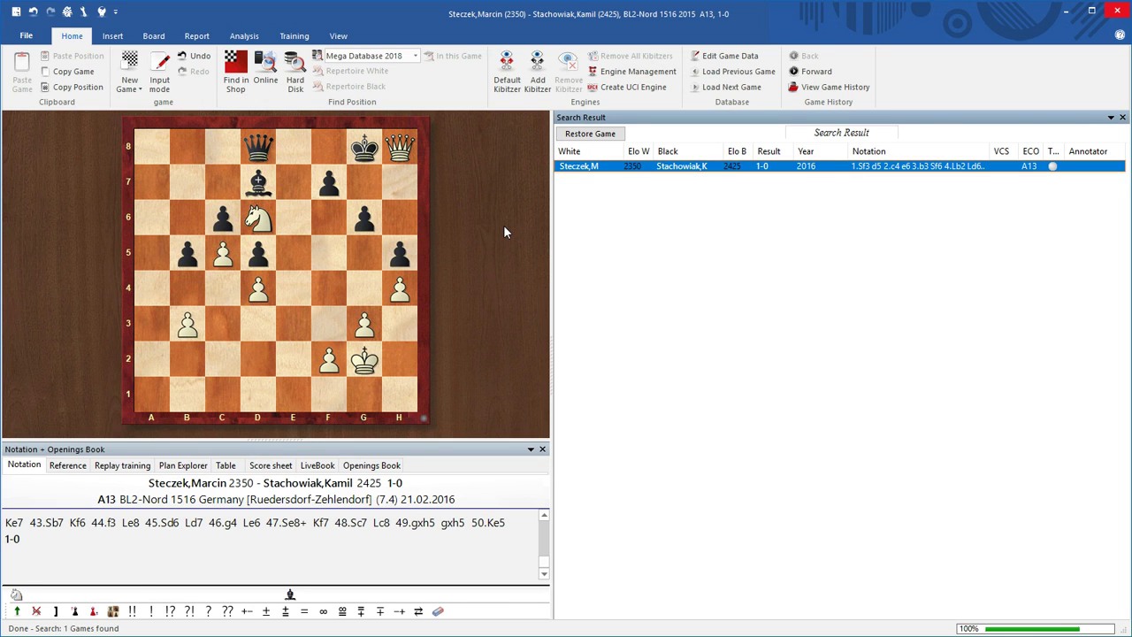
key(Left)
key(Right)
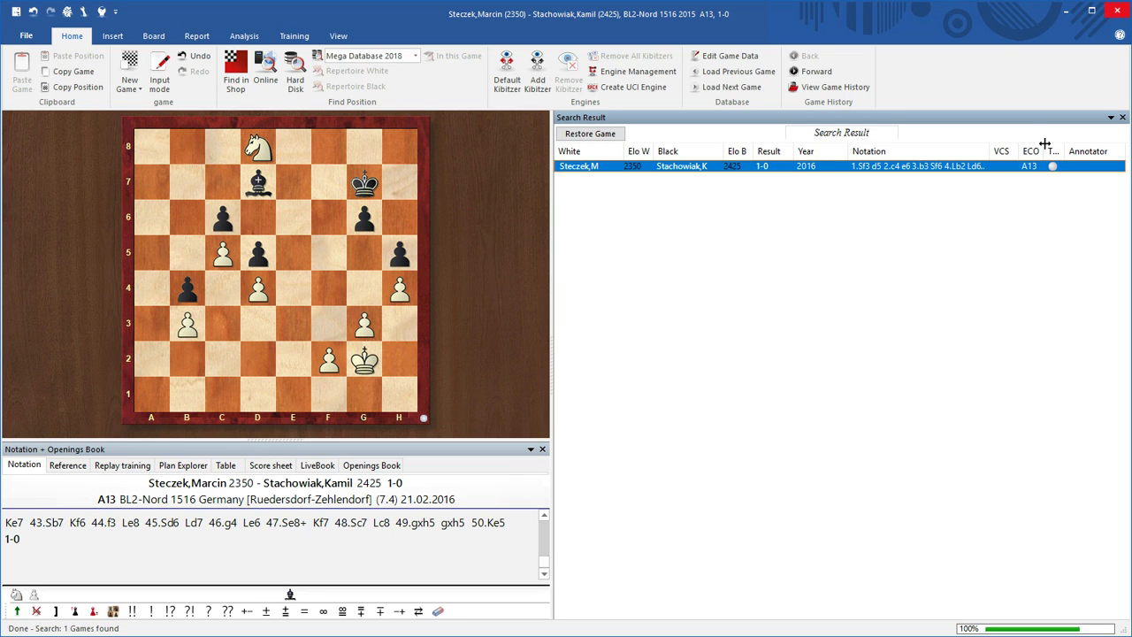
click(1115, 12)
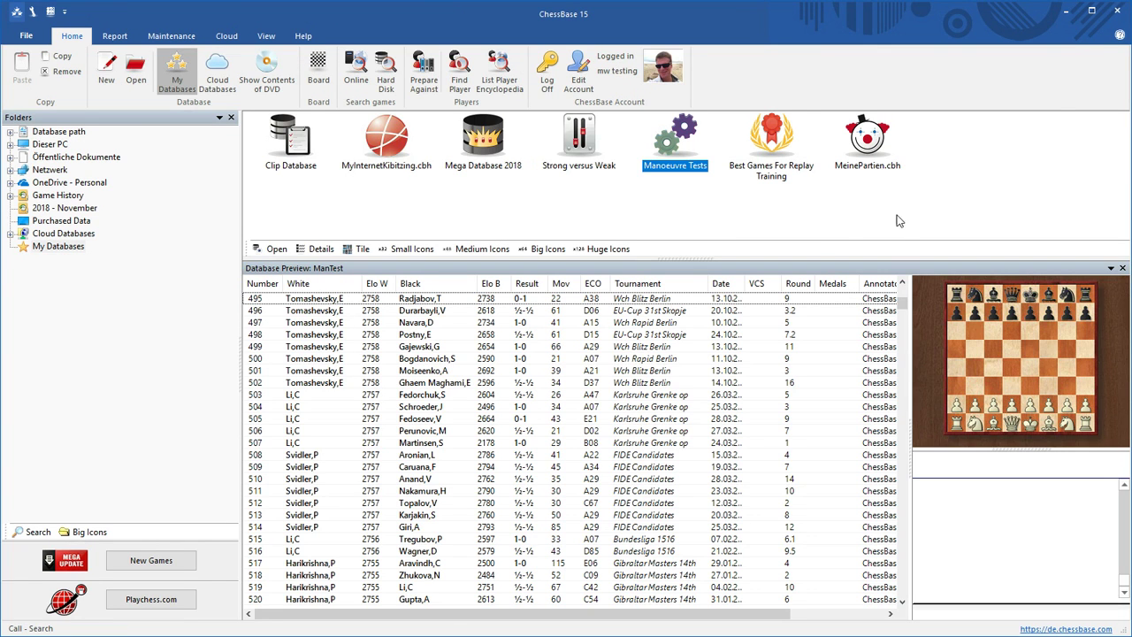
Step: Reopen the Manoeuvre Tests database search and clear the queen and knight manoeuvres by resetting it
right_click(665, 133)
click(734, 159)
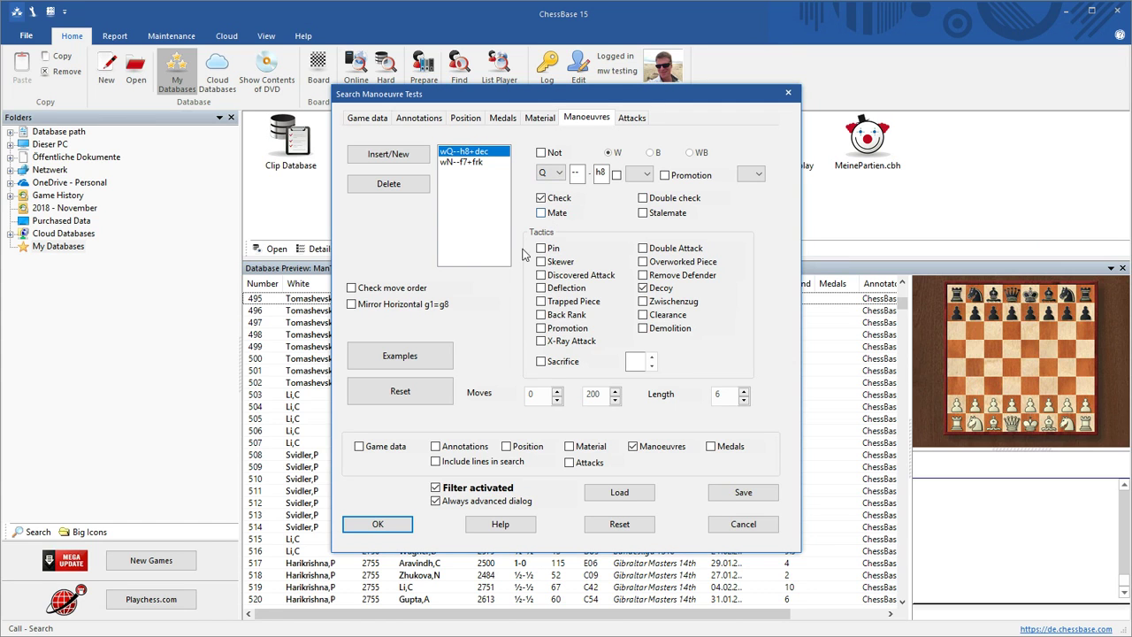
click(623, 524)
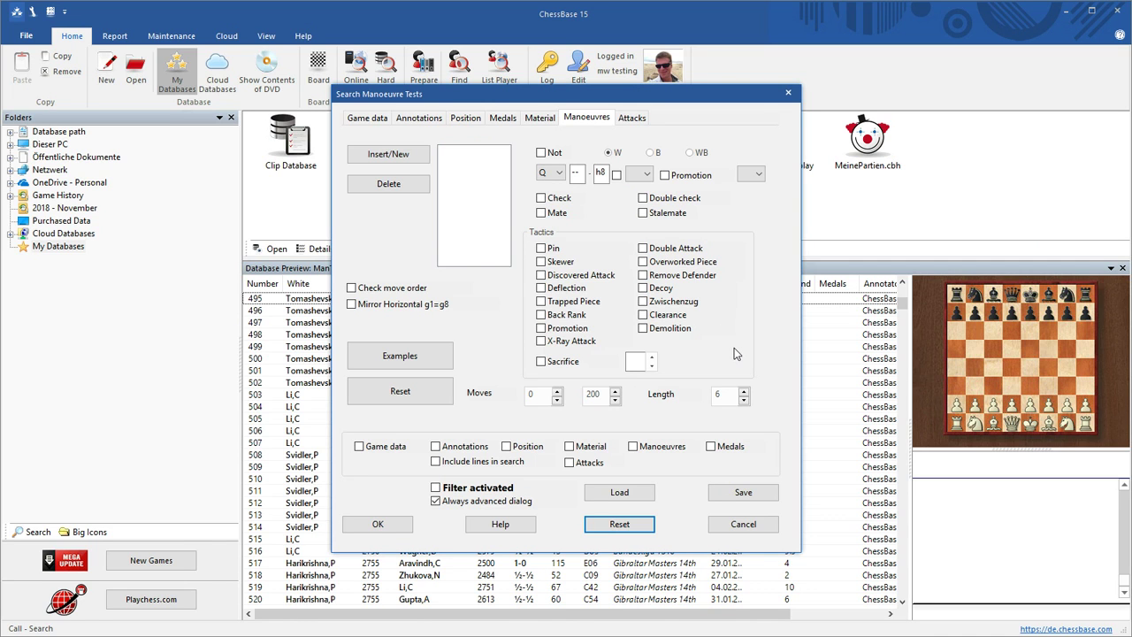
Step: Search for a manoeuvre with a white rook move to h8 using the Check and Skewer options
click(558, 174)
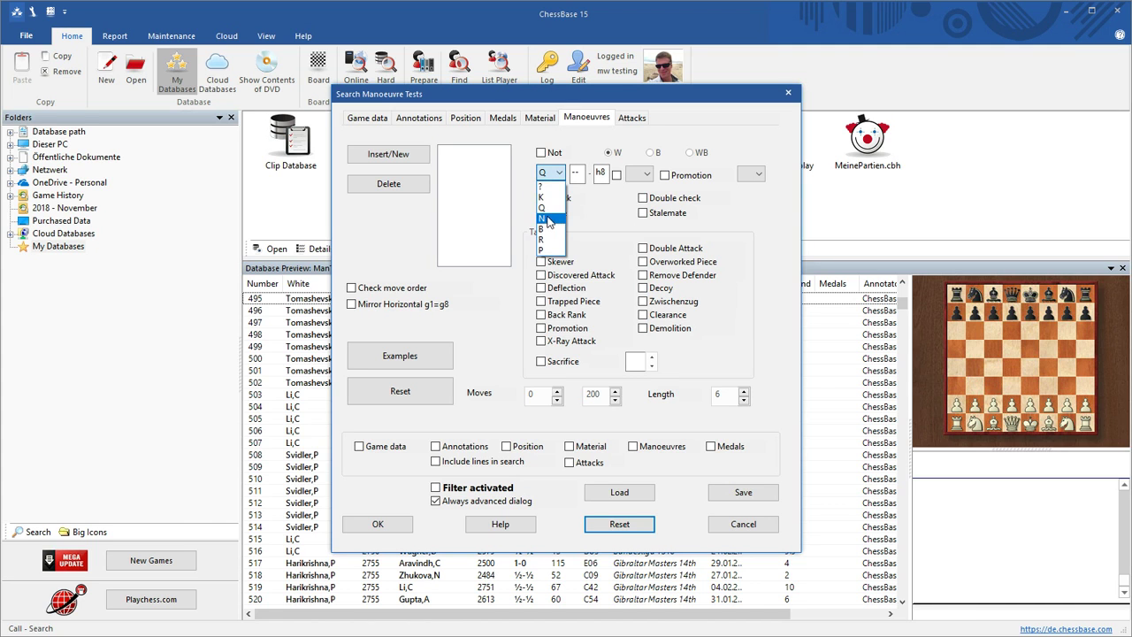
click(544, 252)
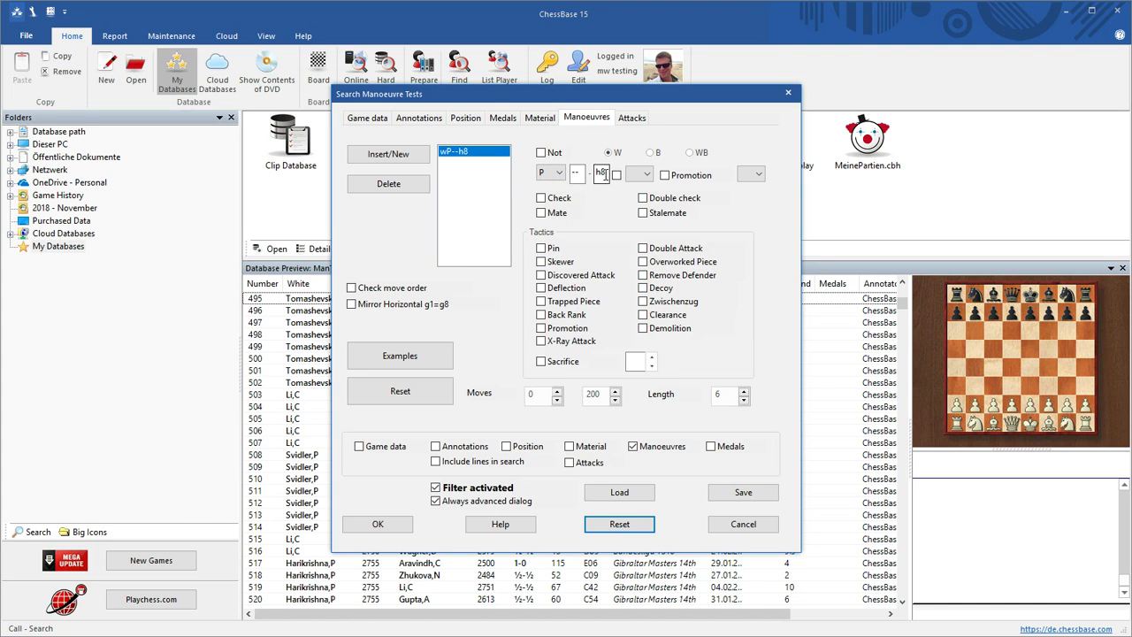
click(559, 198)
click(574, 262)
click(553, 173)
click(545, 240)
click(380, 523)
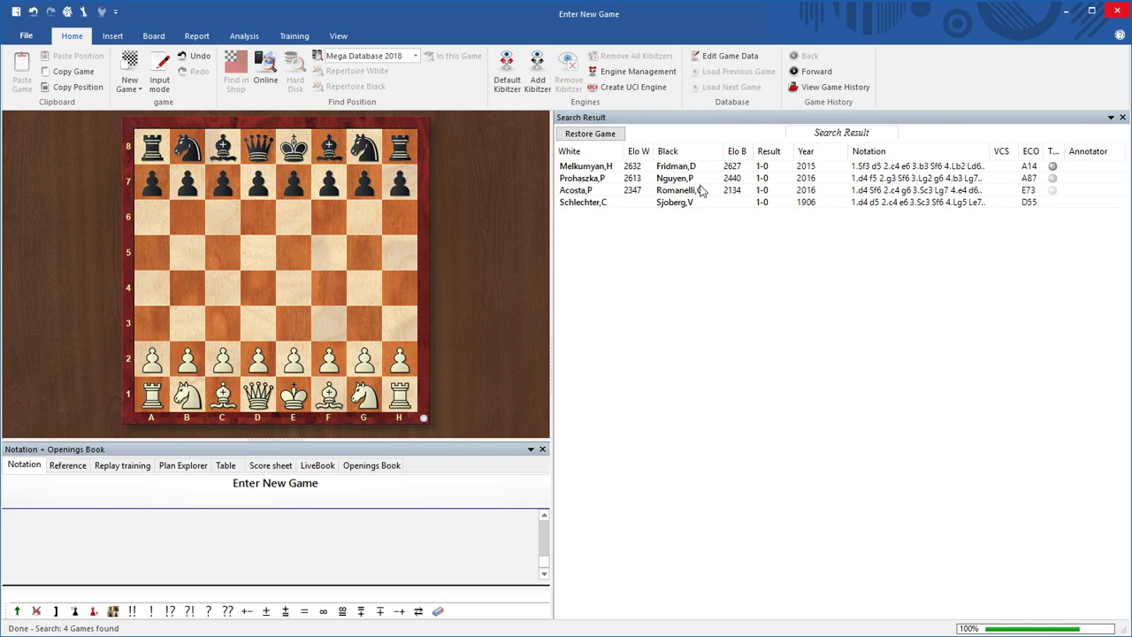
Step: View the Melkumyan–Fridman and Prohaszka–Nguyen games at their skewer positions, replaying 46.Th8+ in the second
double_click(687, 168)
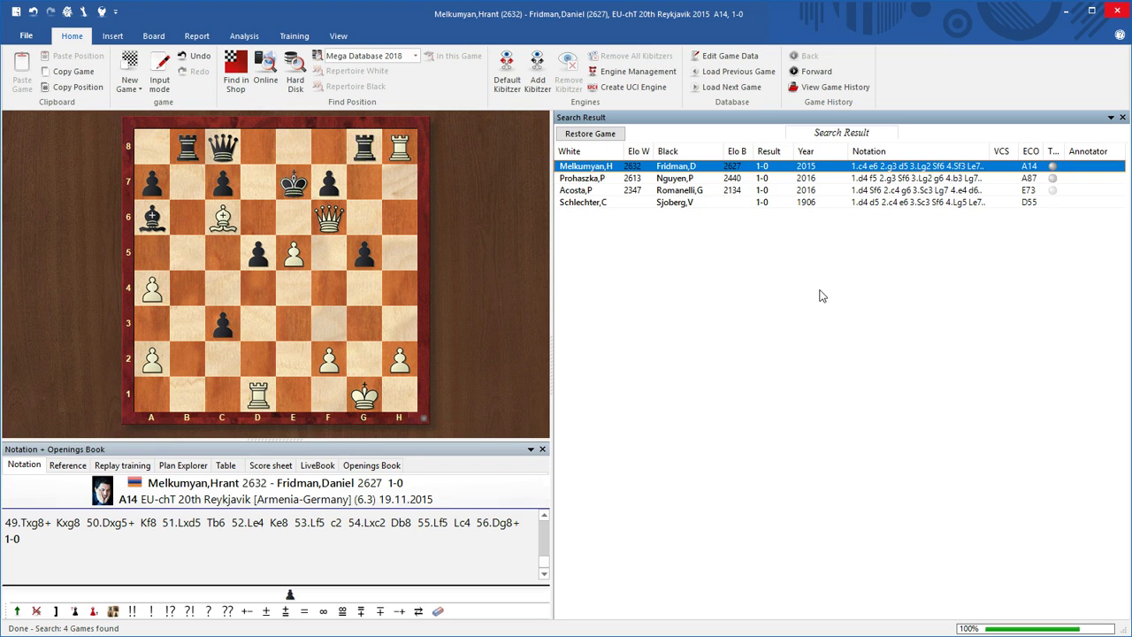
click(691, 176)
key(Left)
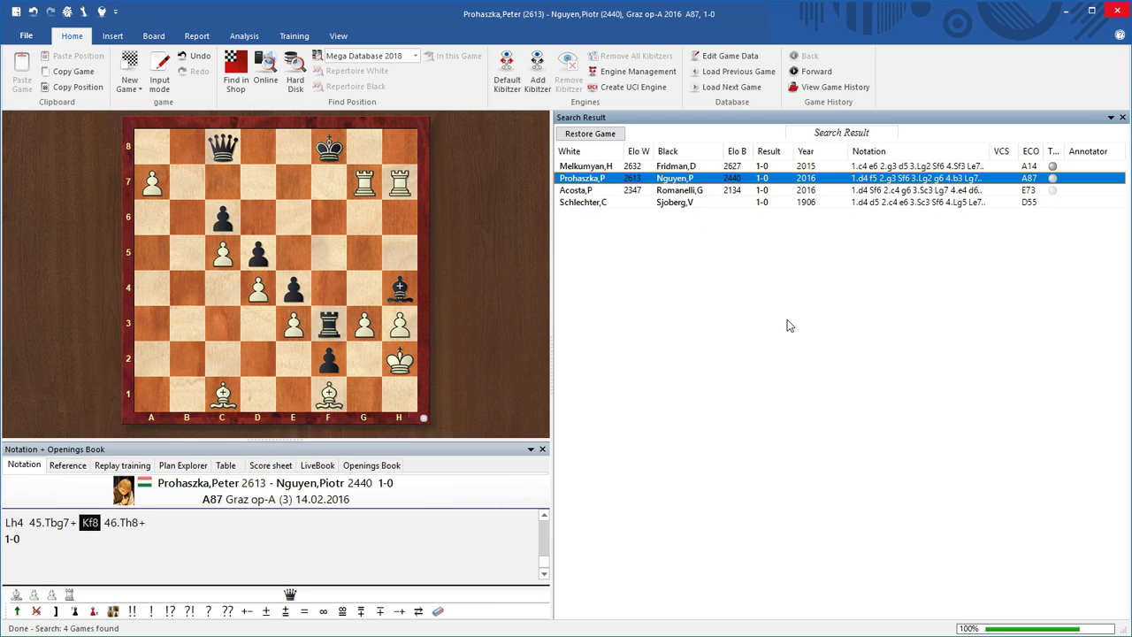
key(Right)
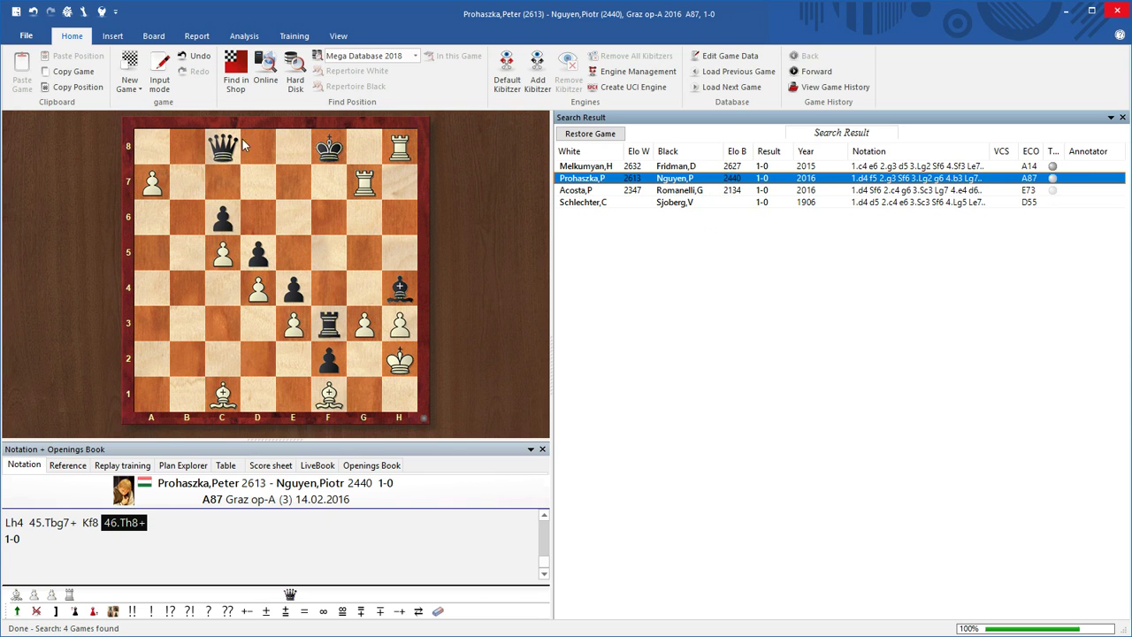
Step: View the 2016 E73 game and the 1906 Schlechter game from the results, replaying 29.Th8+ and 30.Th8+ respectively
click(707, 190)
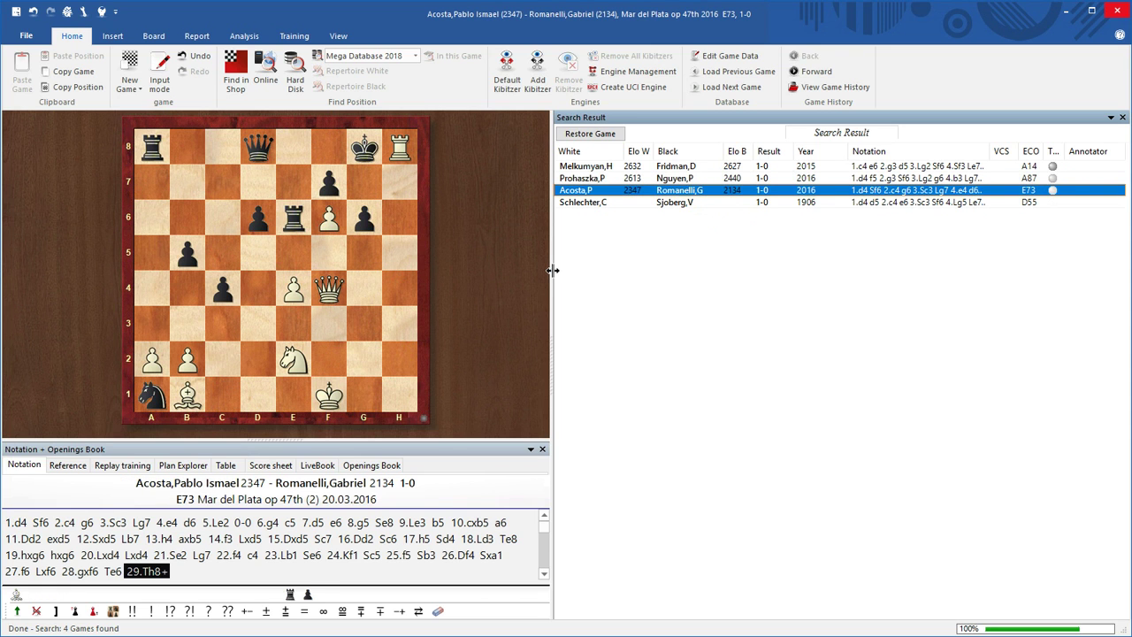
key(Left)
key(Right)
click(670, 202)
key(Left)
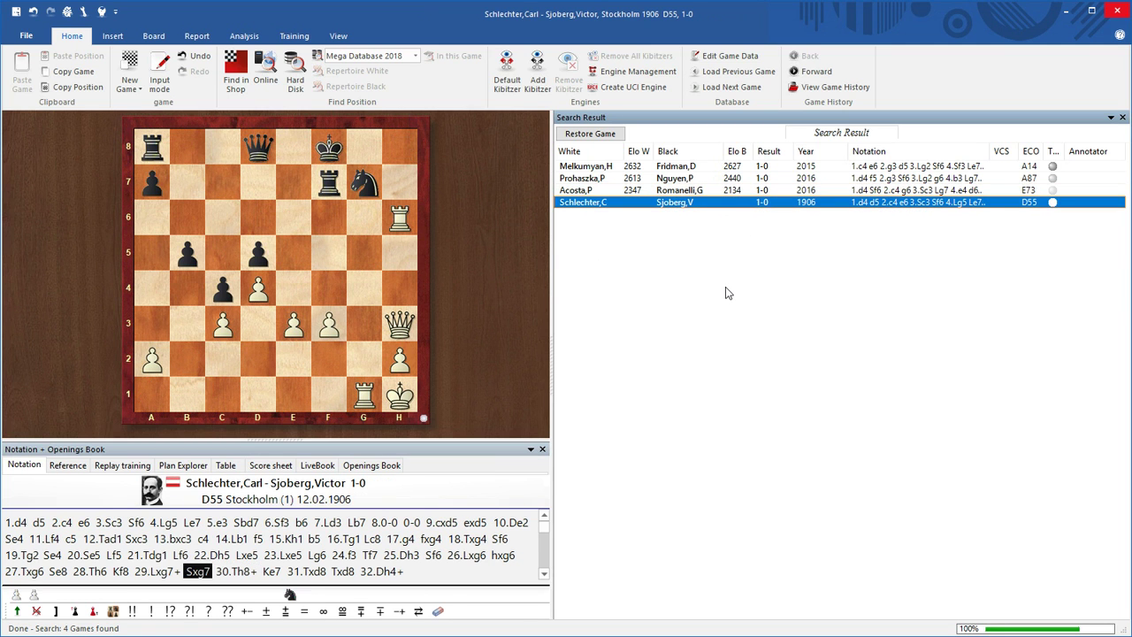
key(Right)
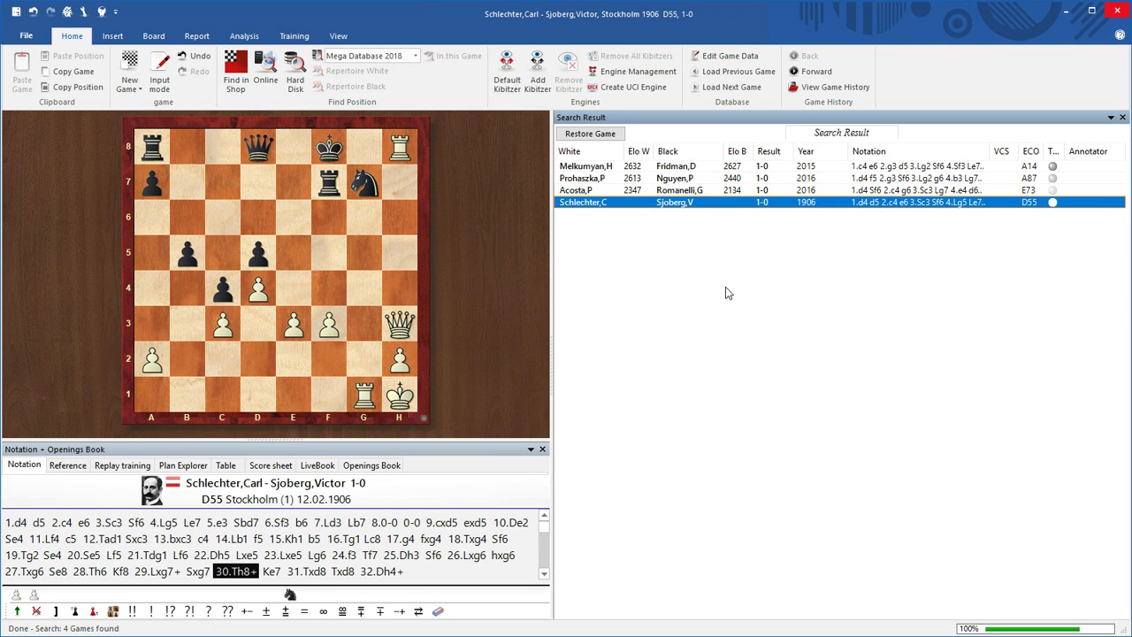